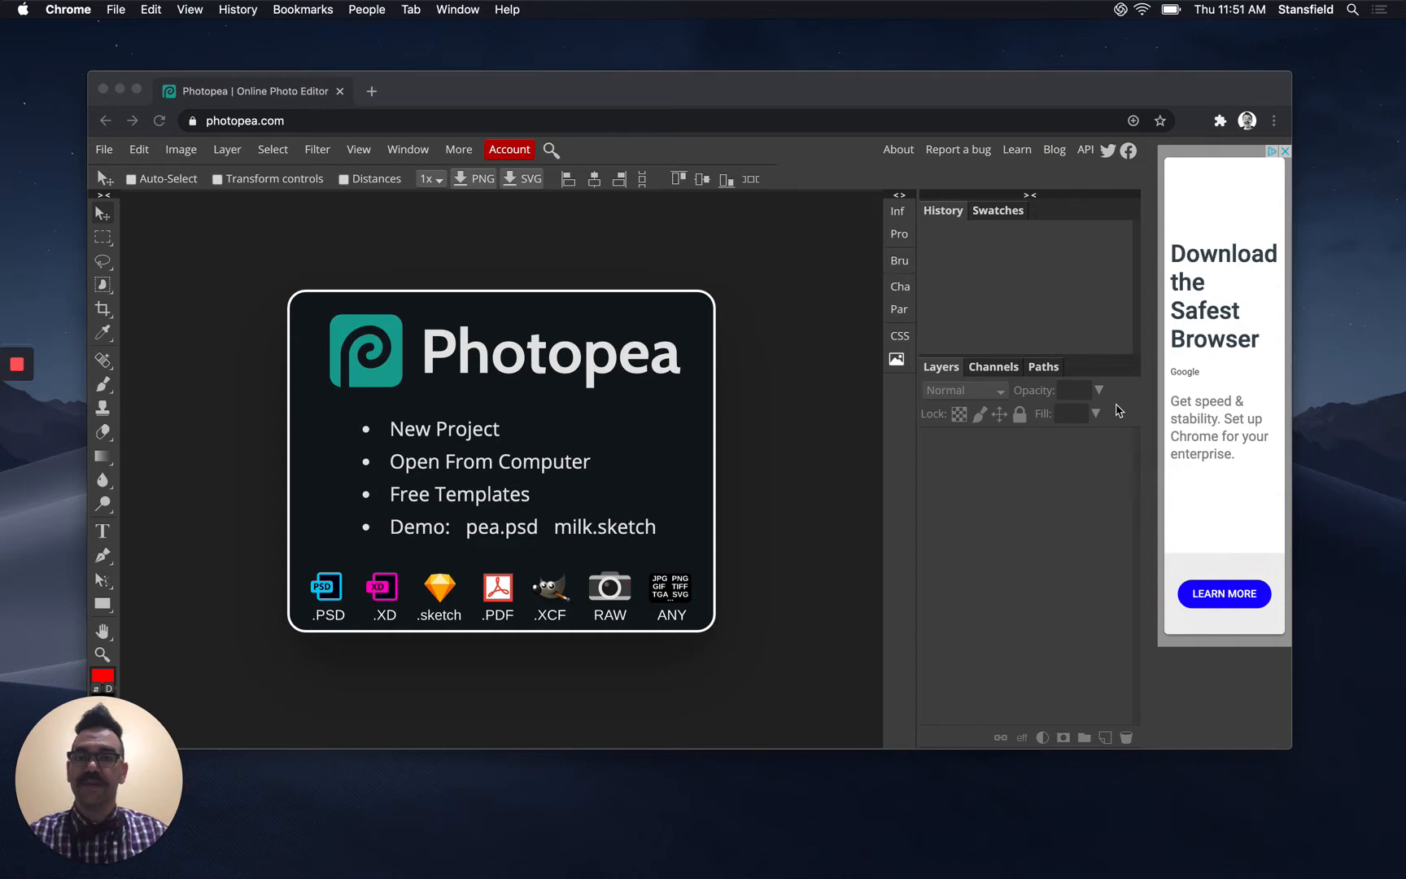
# Bring the Chrome window with Photopea's start screen to the front and make it full screen
pyautogui.moveTo(618, 88); pyautogui.dragTo(618, 38)
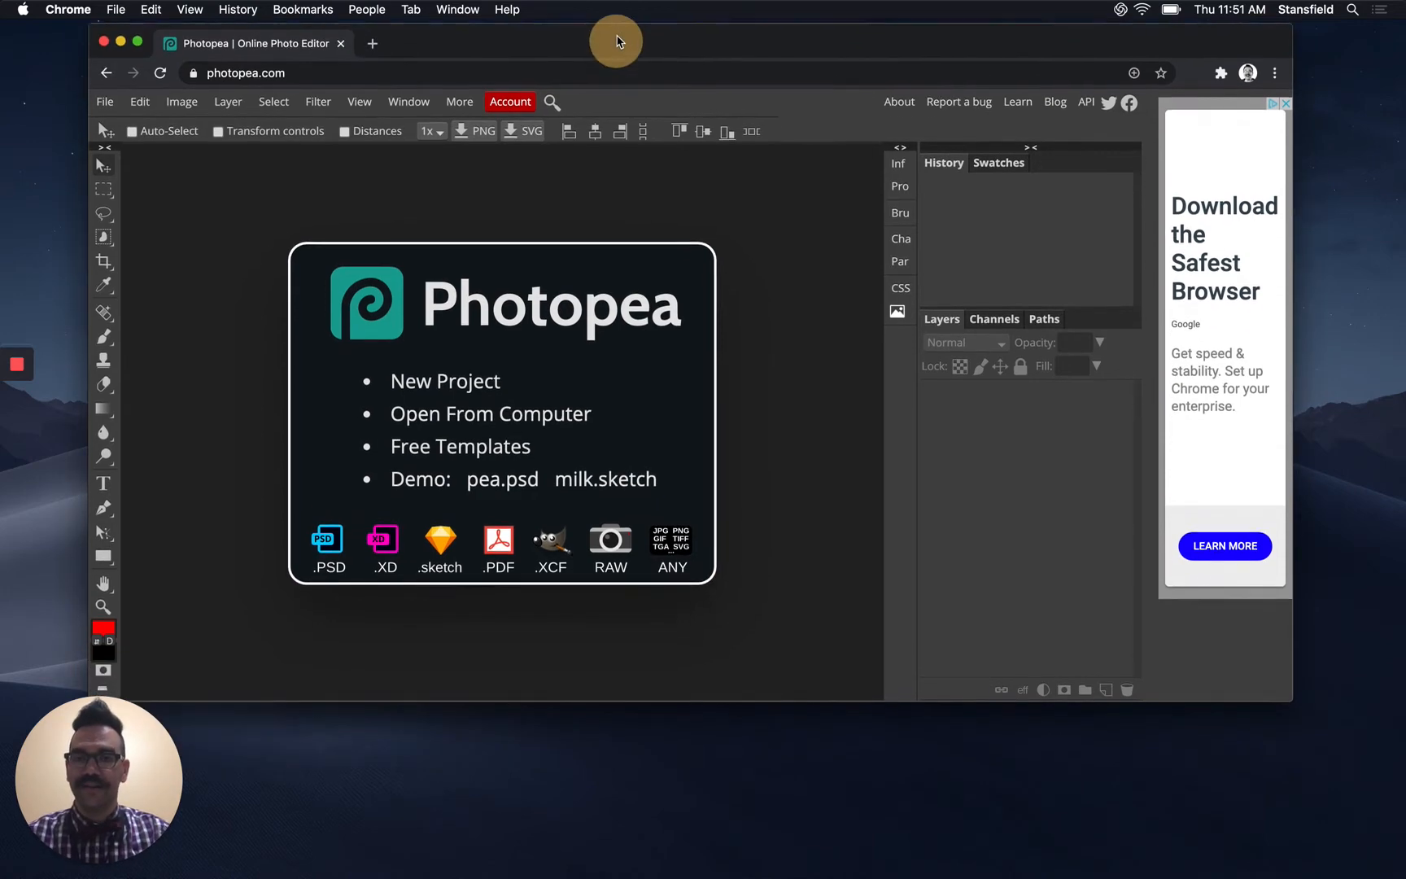
pyautogui.click(138, 39)
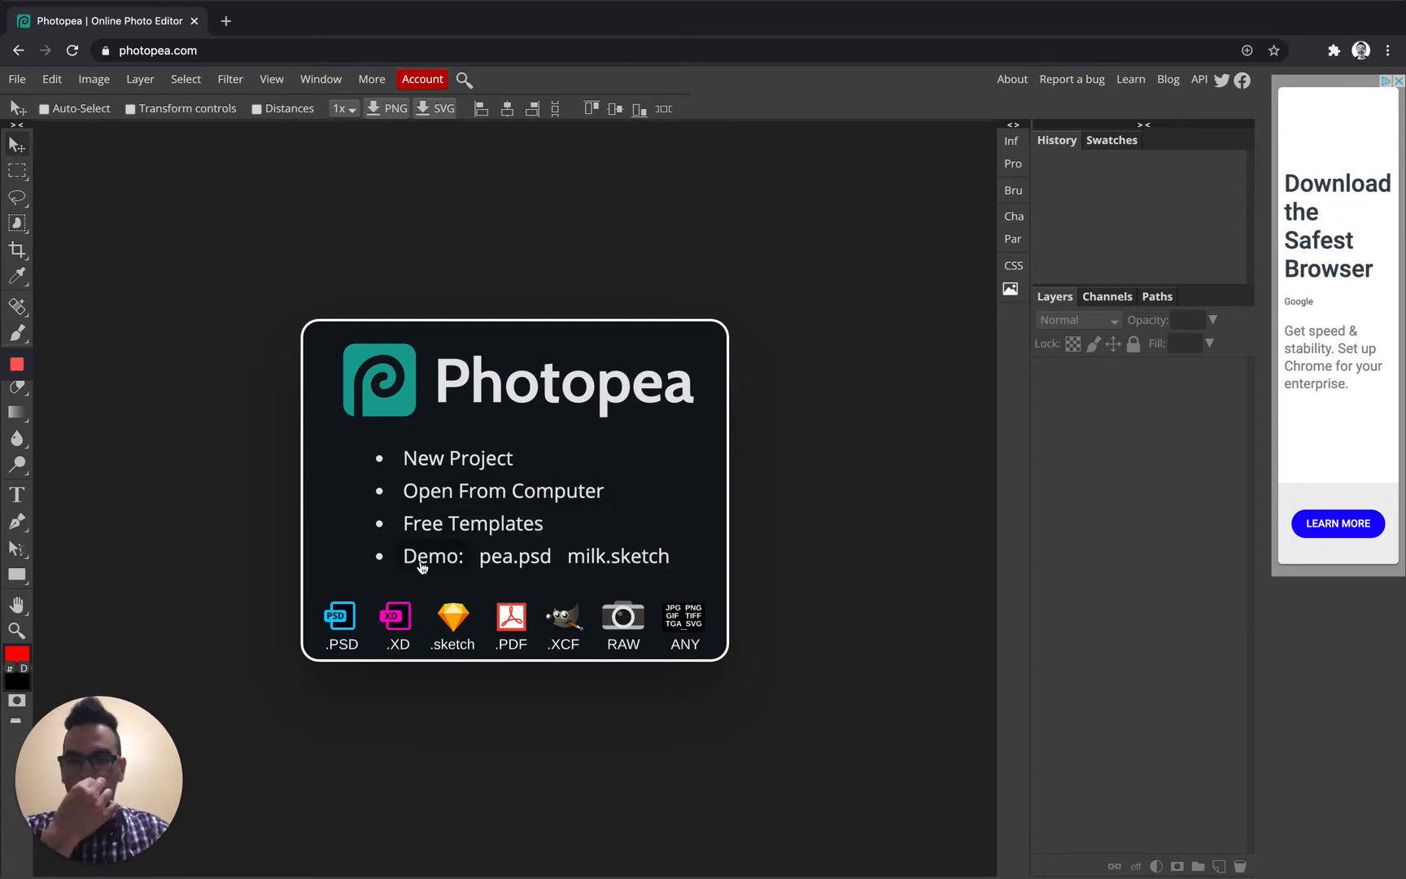
# Open the hydrangea JPG from the Downloads folder, after browsing the Pictures folder first
pyautogui.click(481, 493)
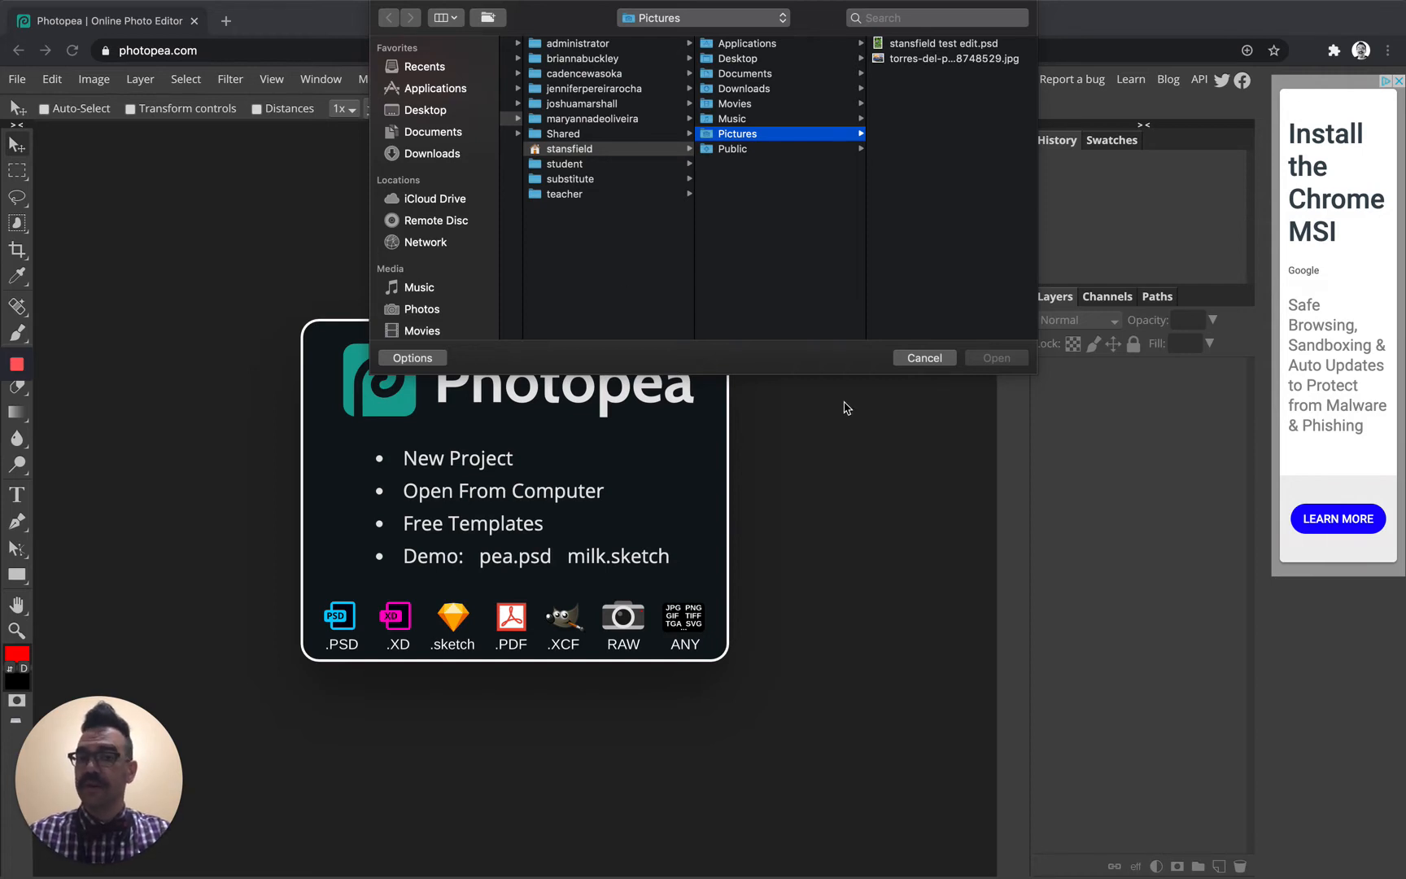
pyautogui.click(933, 44)
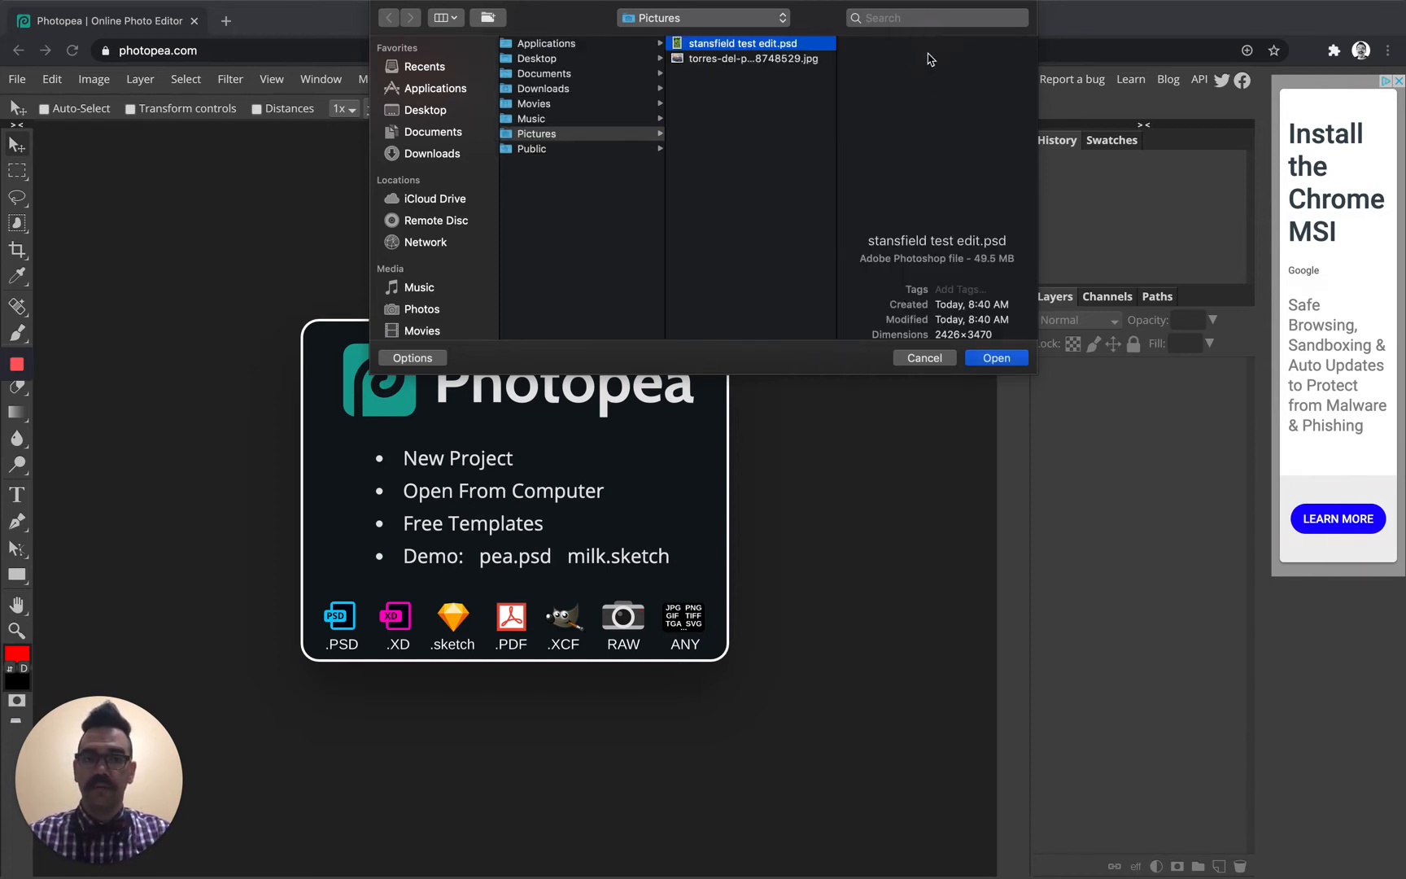
pyautogui.click(810, 60)
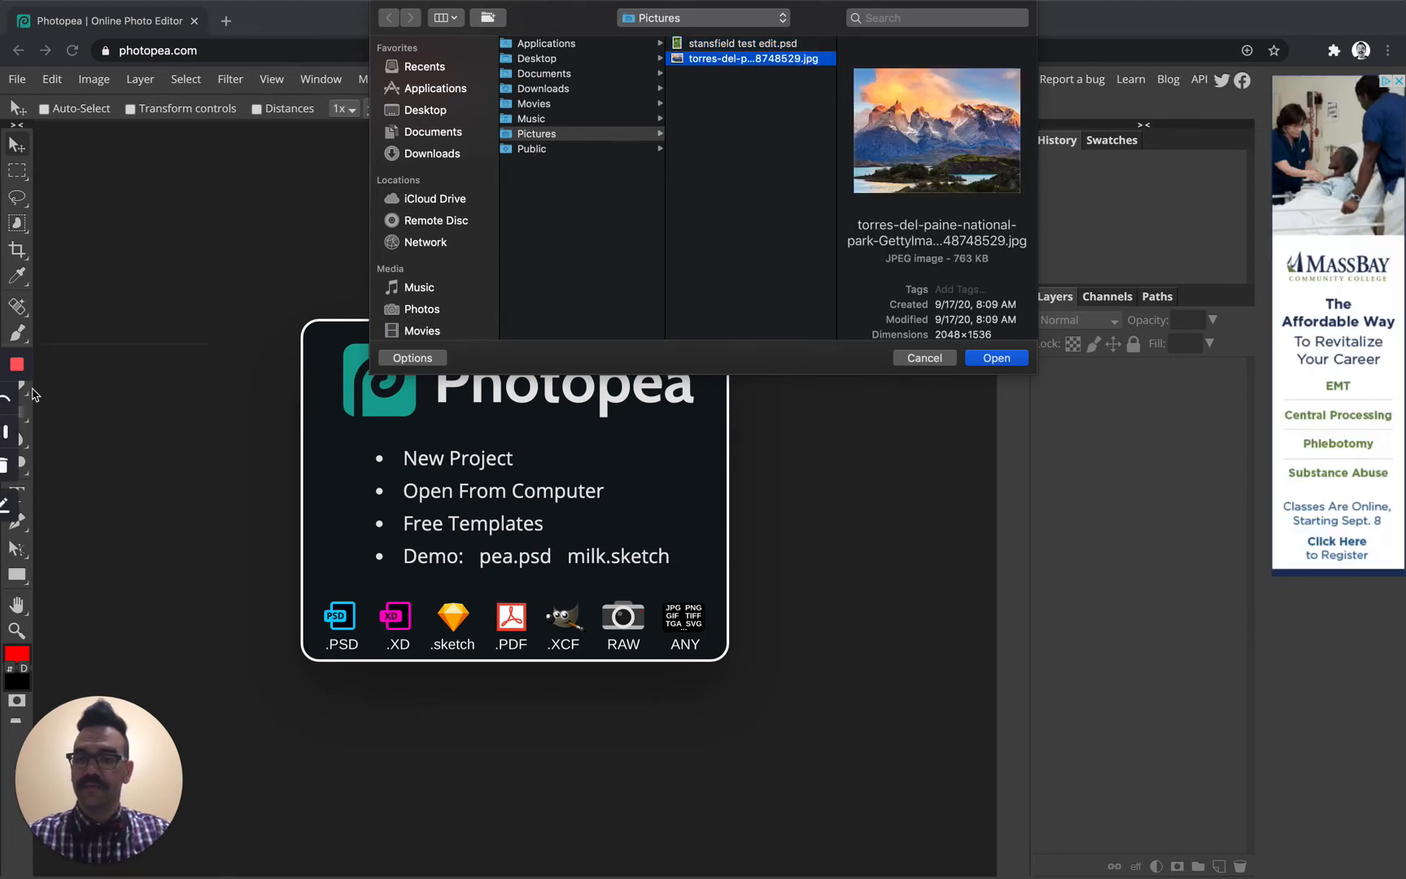
pyautogui.click(18, 433)
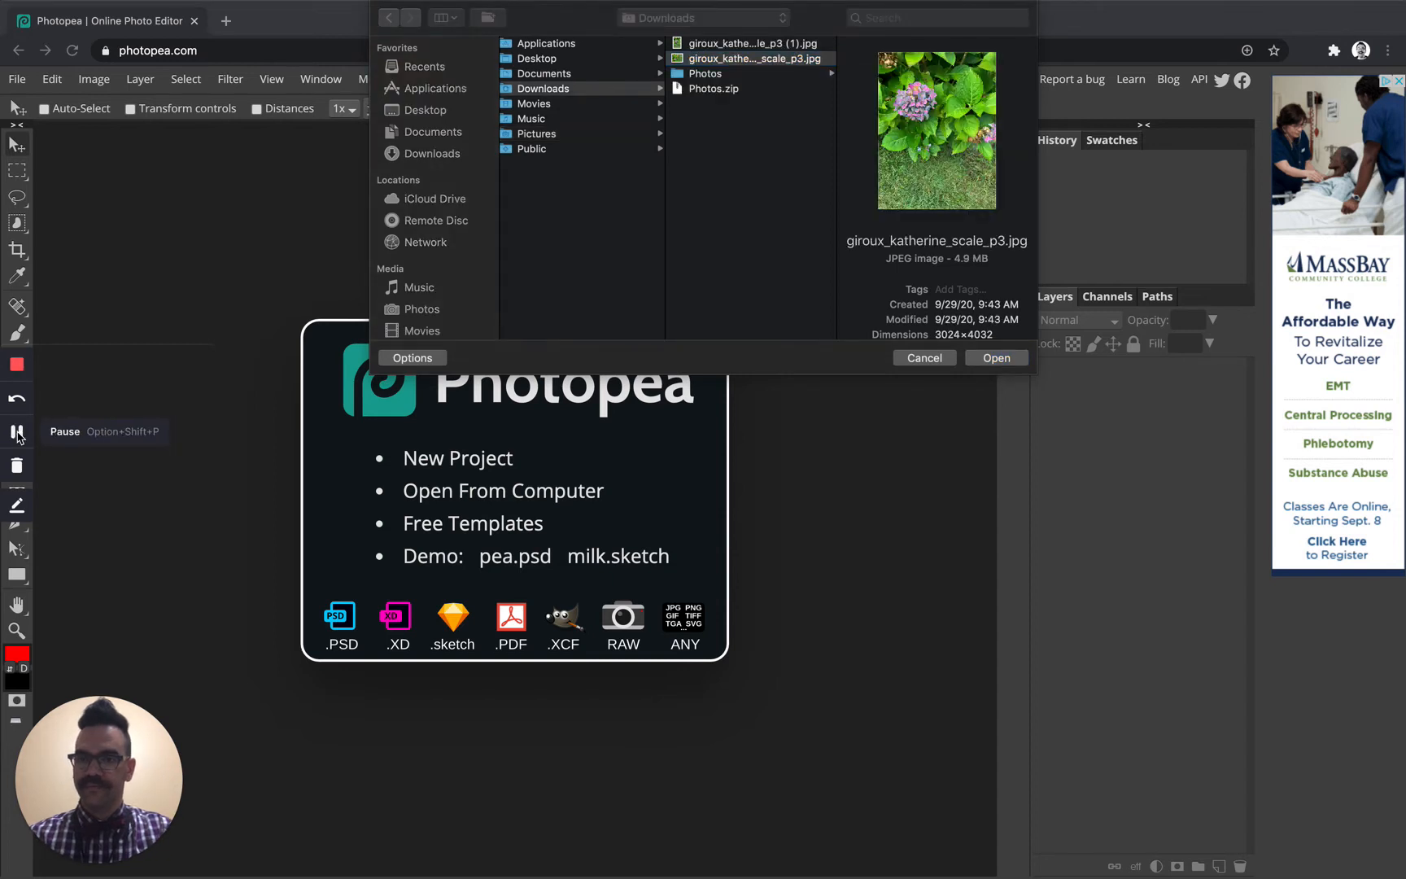
pyautogui.doubleClick(749, 60)
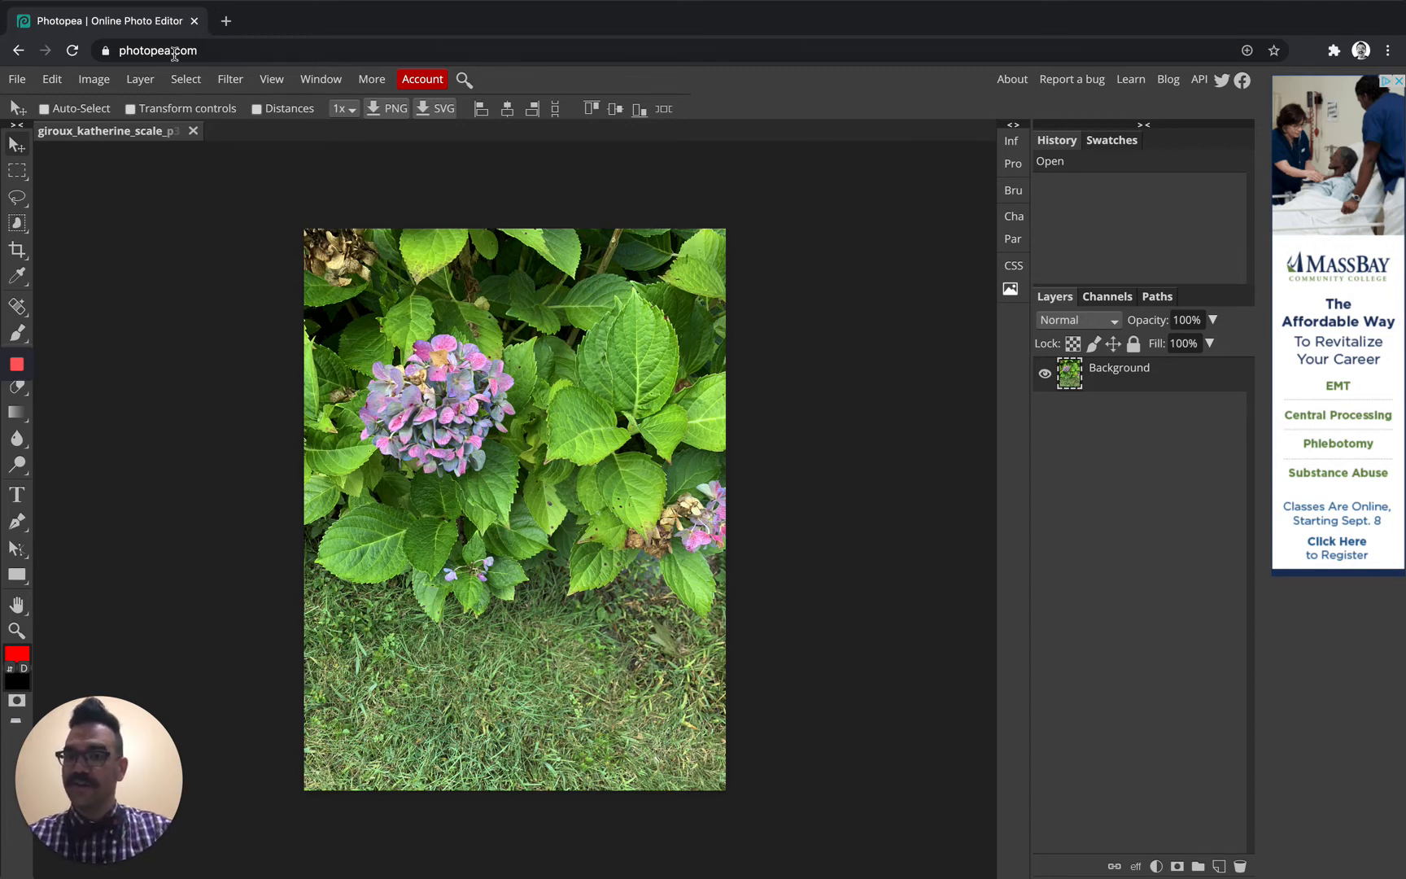
# Show the Image > Adjustments submenu listing Brightness/Contrast and Vibrance
pyautogui.click(99, 82)
pyautogui.moveTo(113, 105)
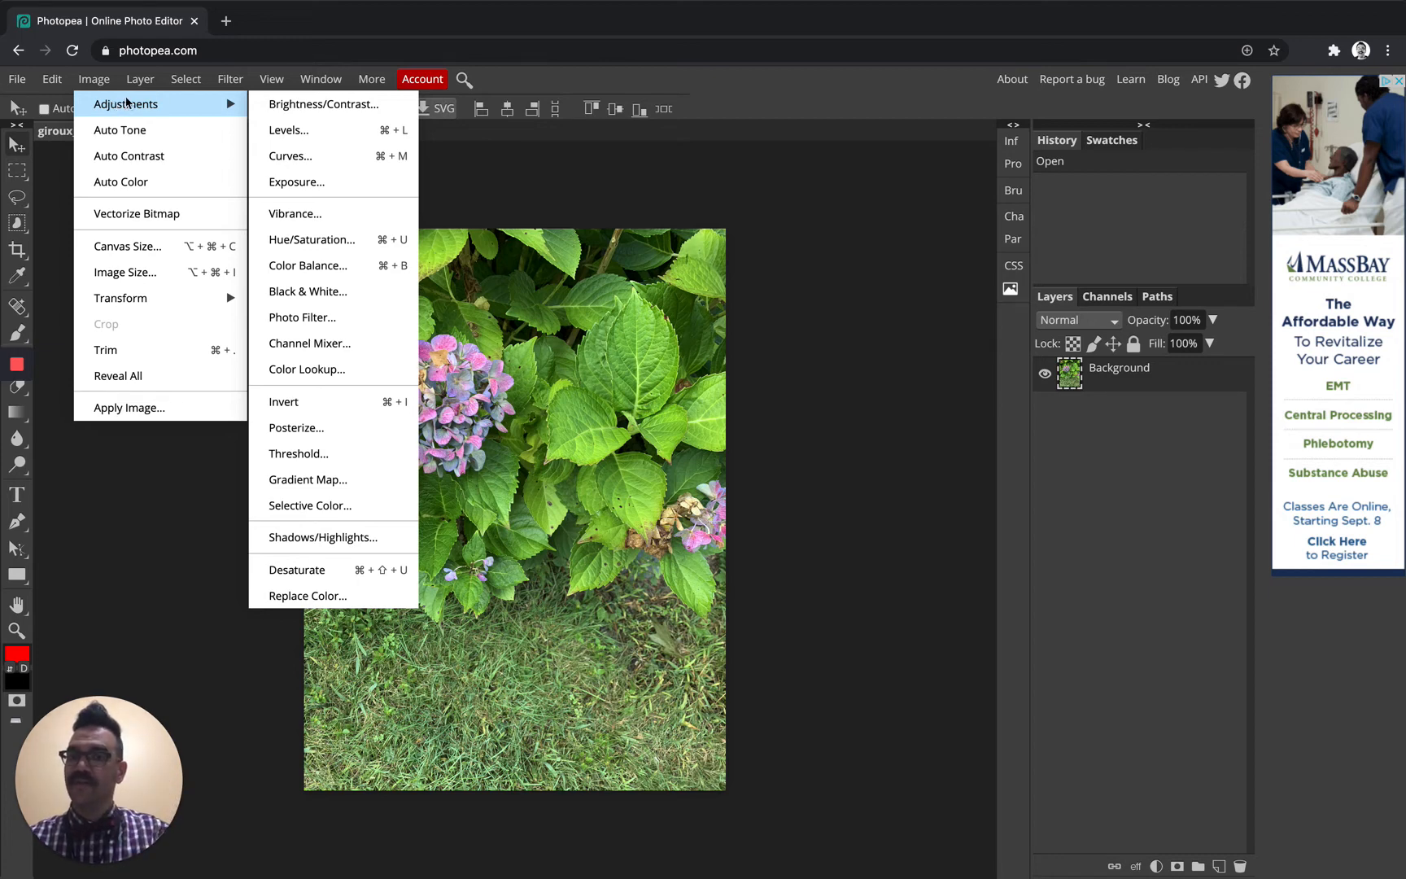
pyautogui.click(111, 81)
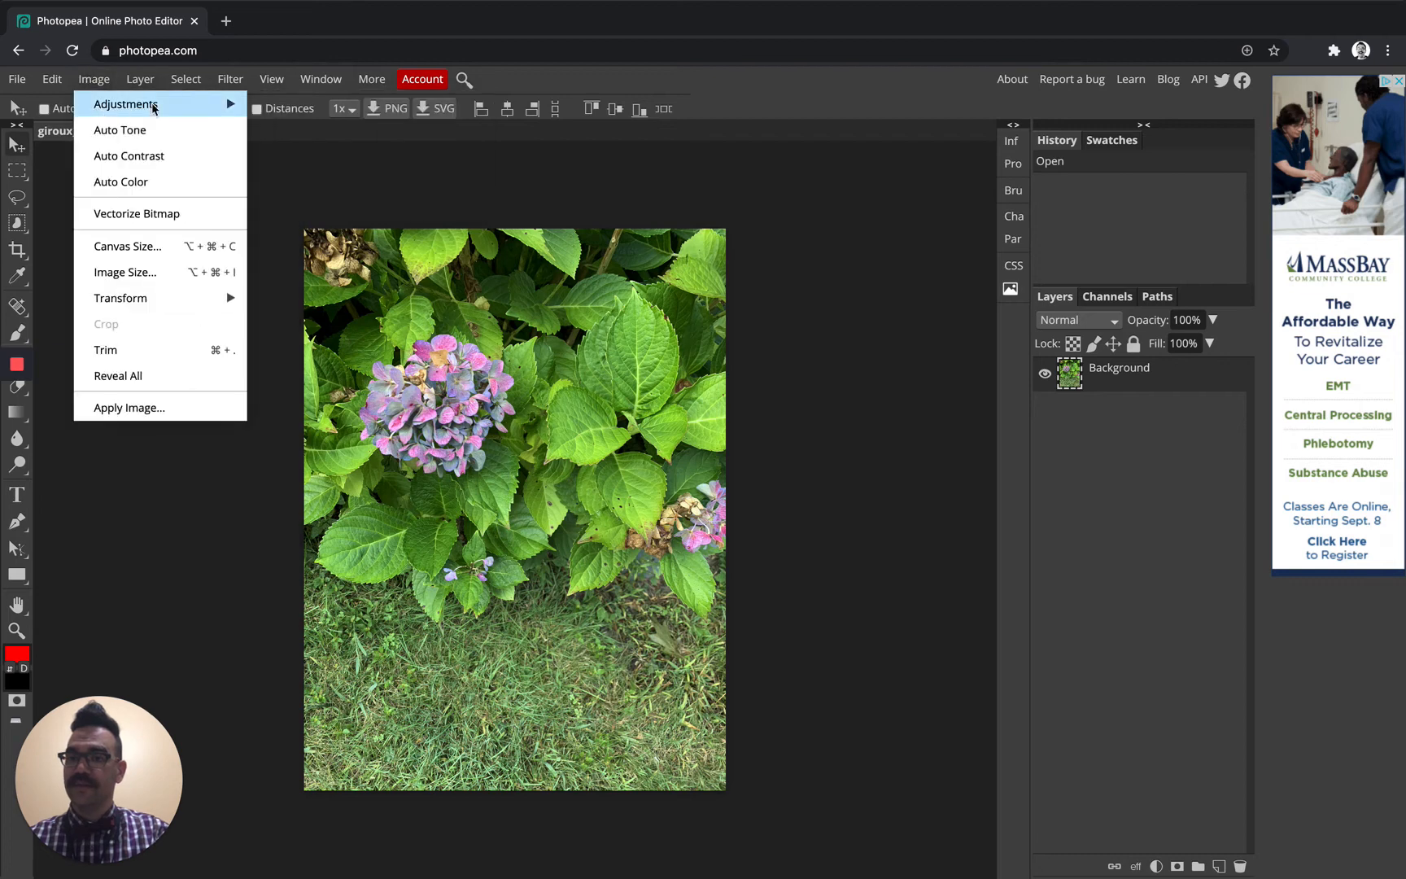
pyautogui.moveTo(152, 104)
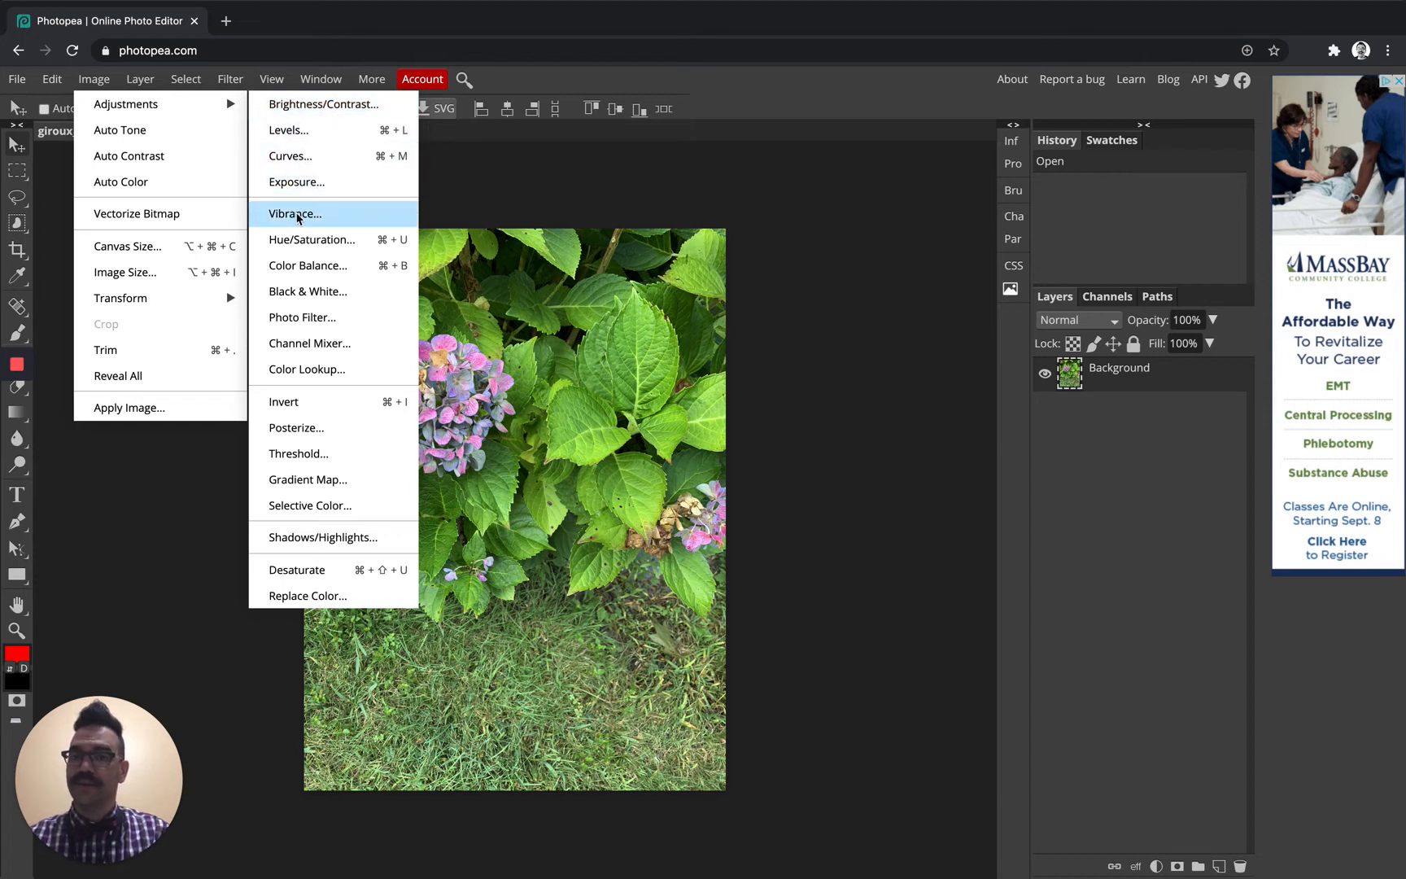
# Apply Brightness/Contrast to the hydrangea photo with brightness -18 and contrast 40
pyautogui.click(333, 110)
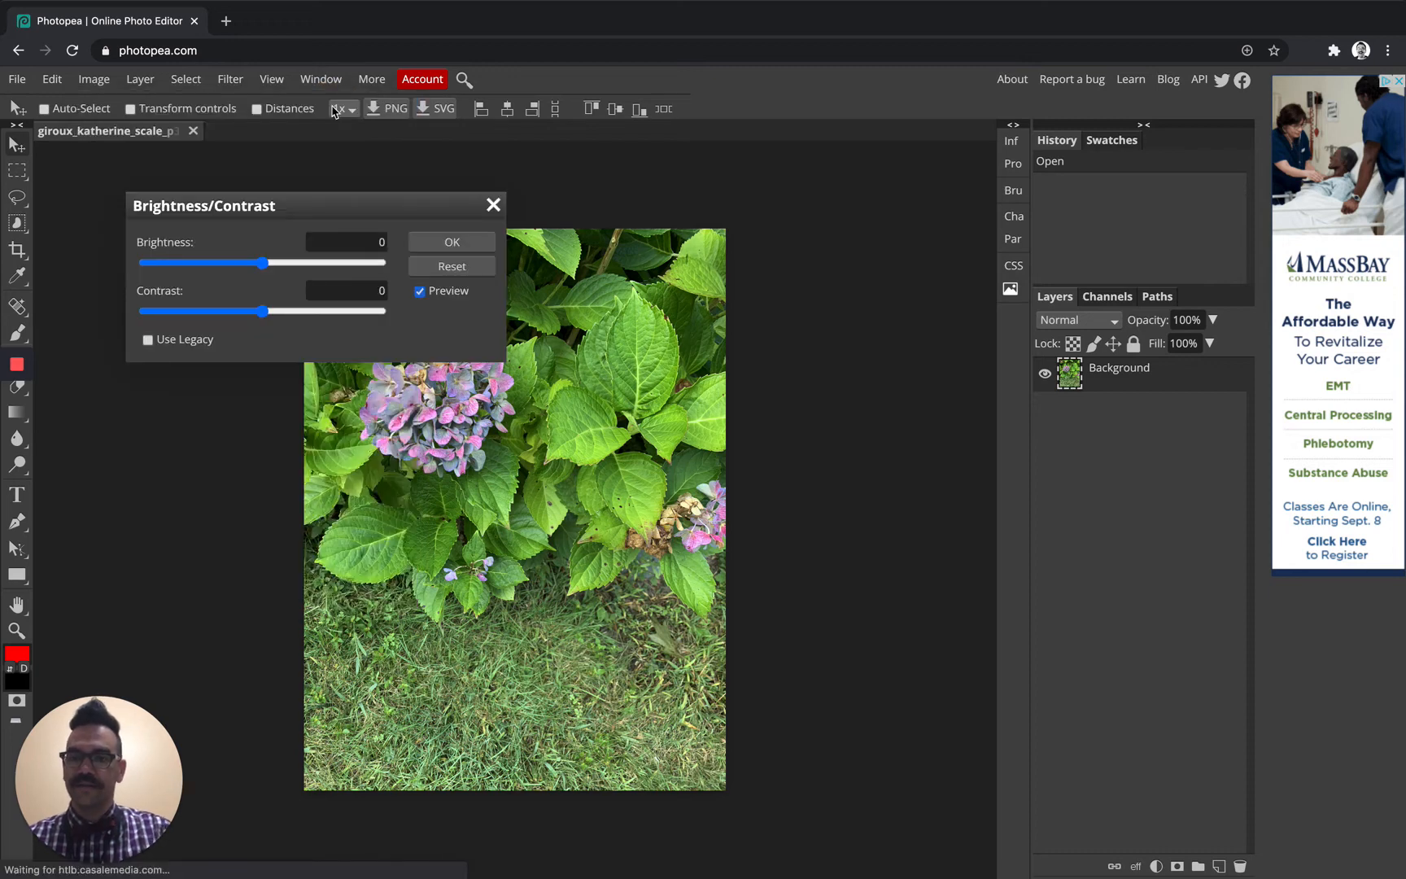
pyautogui.moveTo(322, 205); pyautogui.dragTo(1045, 184)
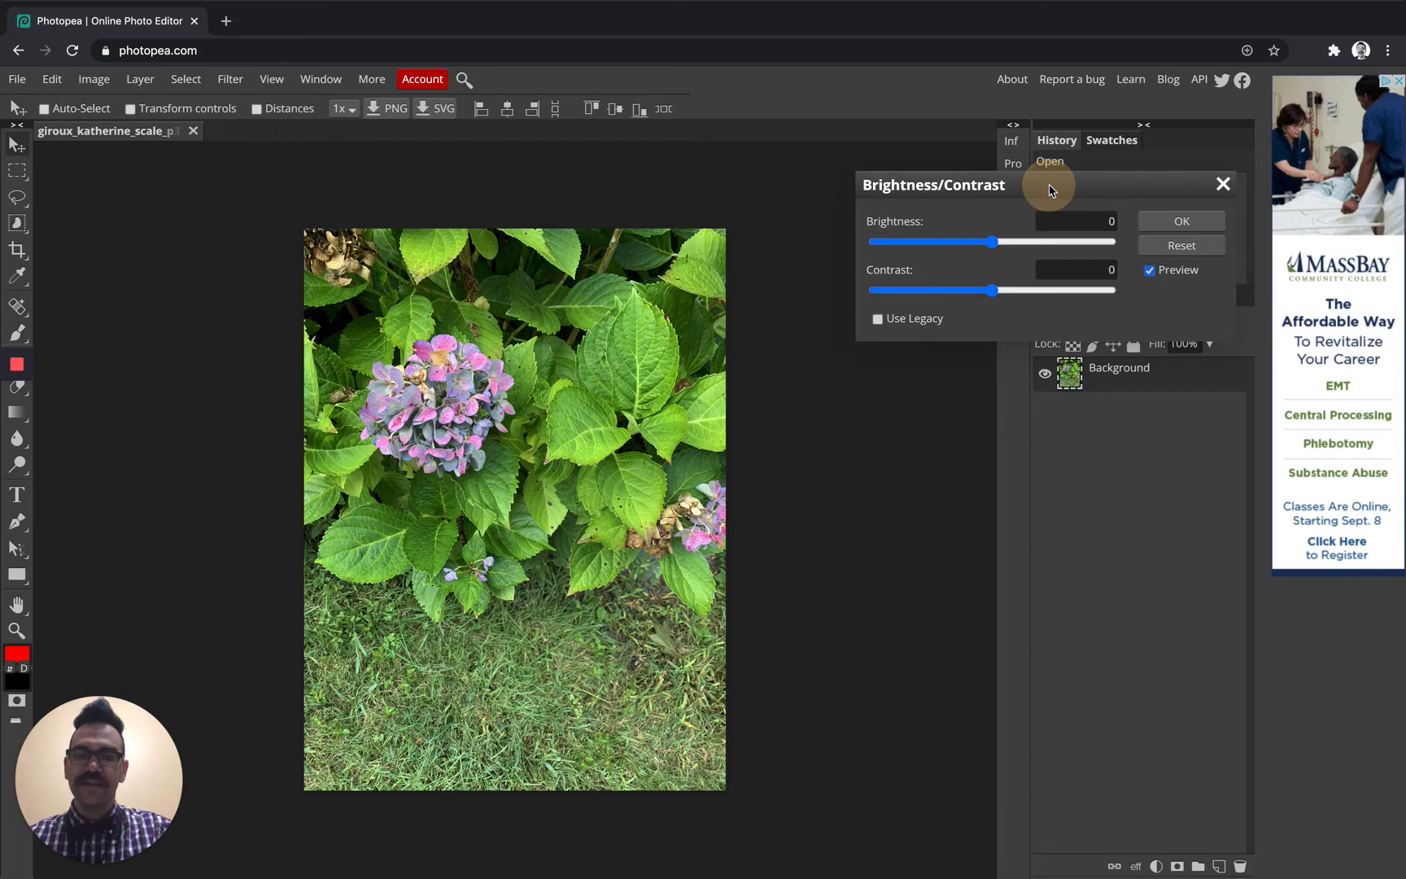
pyautogui.click(1011, 242)
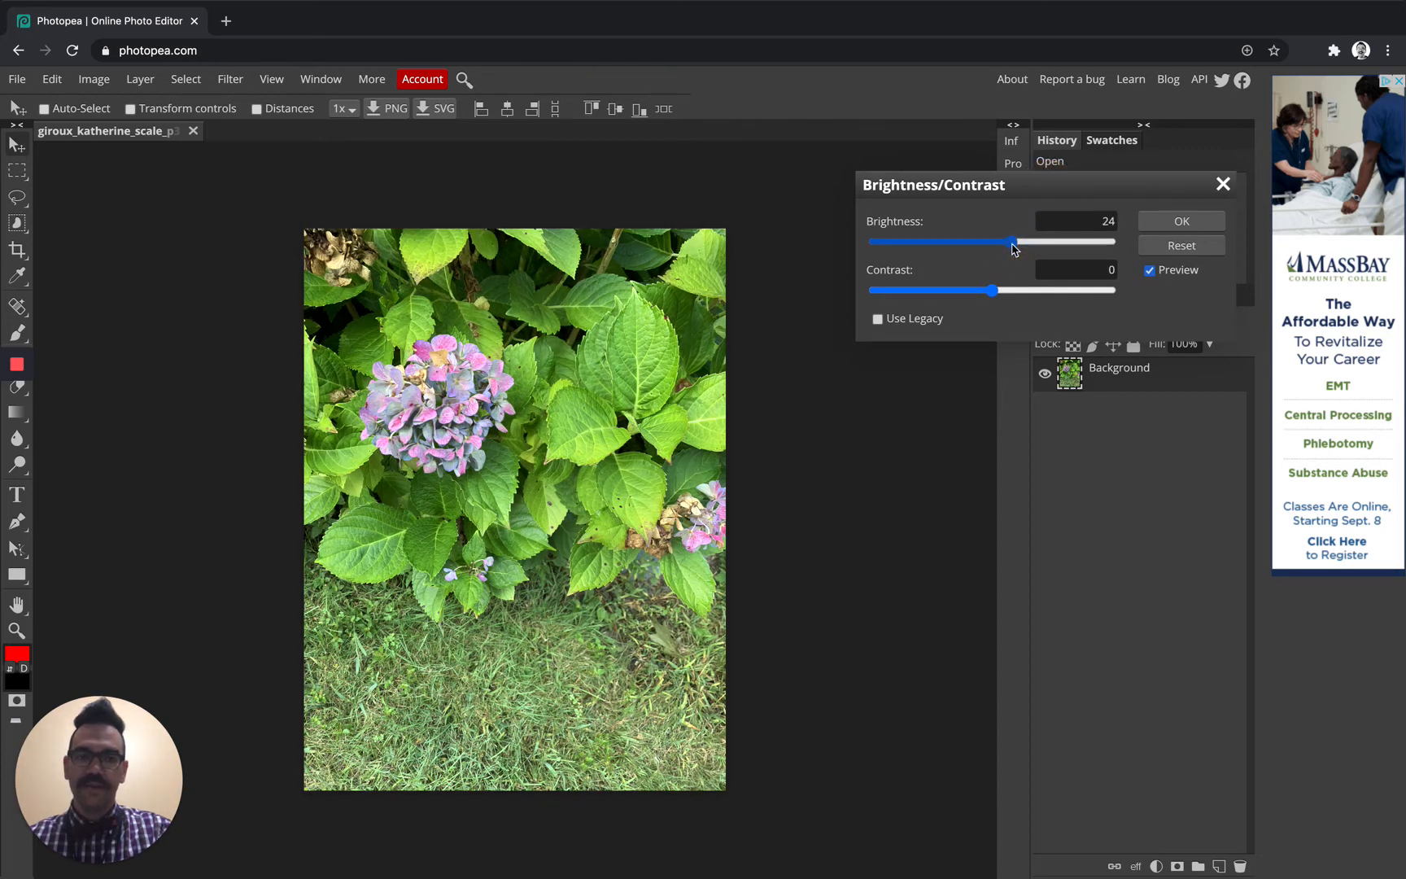
pyautogui.click(1040, 290)
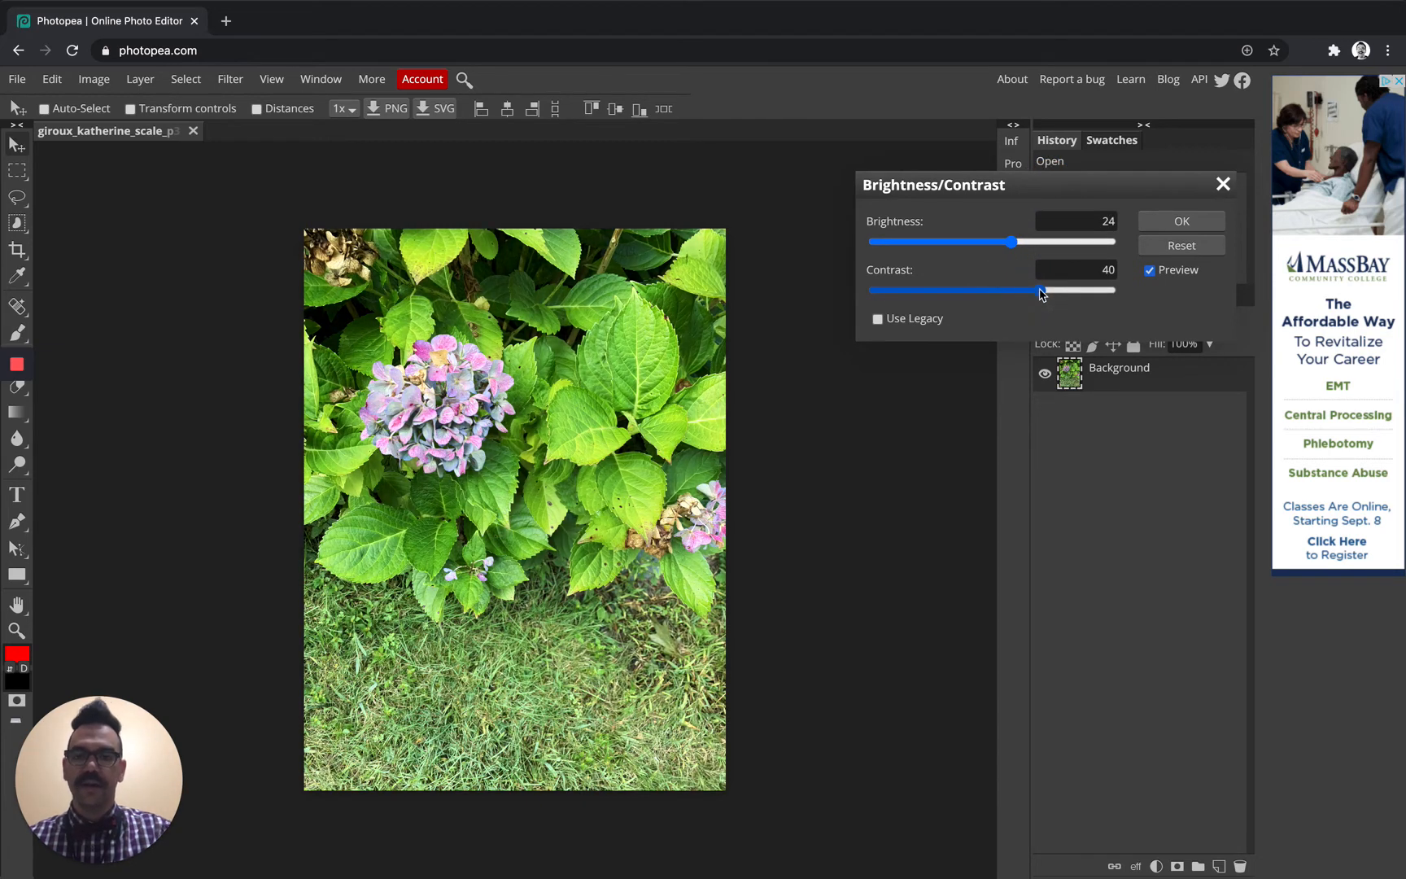
pyautogui.click(998, 242)
pyautogui.moveTo(998, 244); pyautogui.dragTo(971, 247)
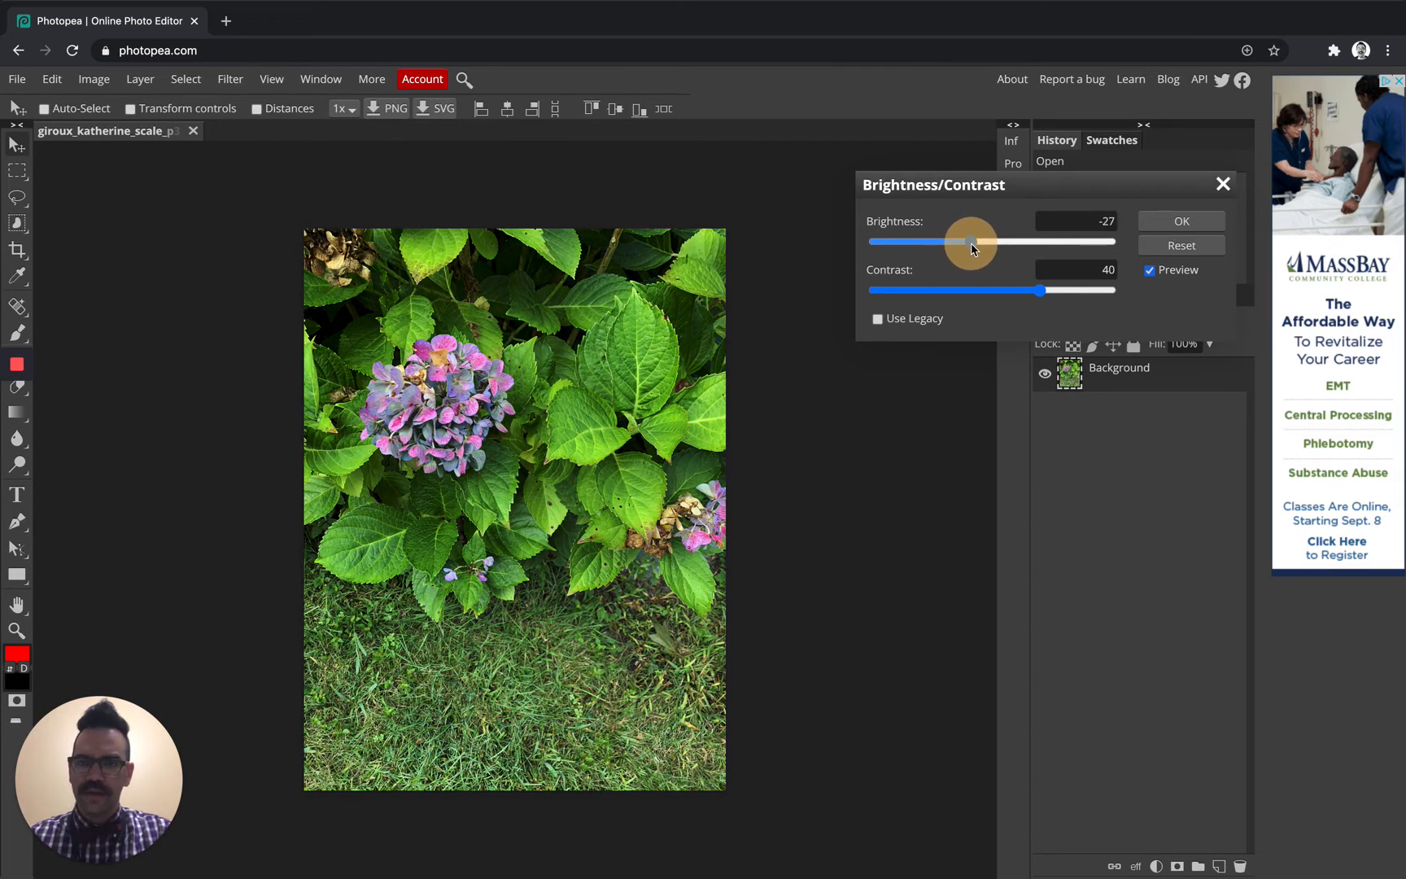
pyautogui.moveTo(973, 248); pyautogui.dragTo(980, 249)
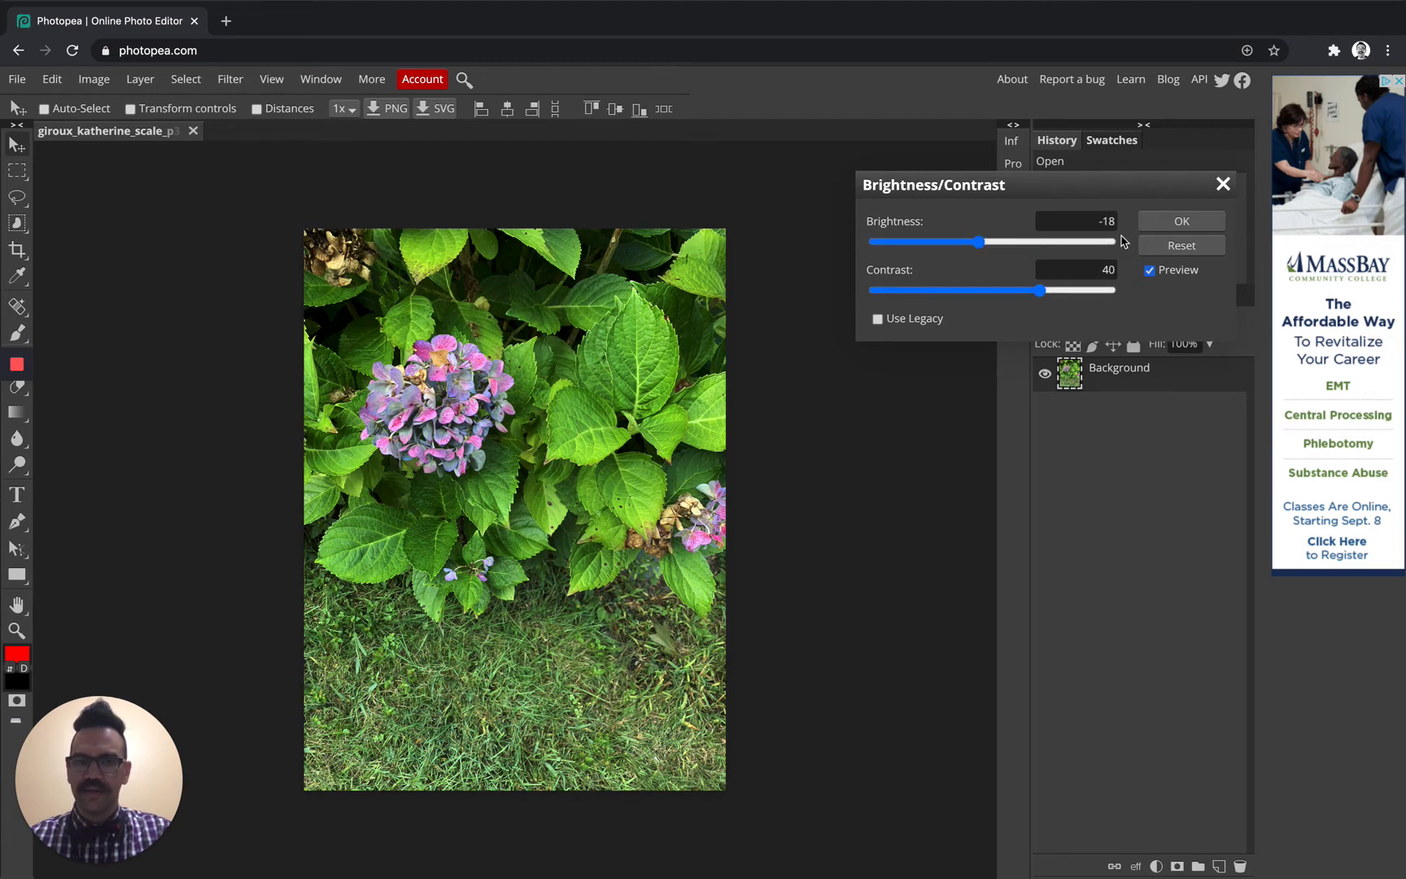
pyautogui.click(1182, 220)
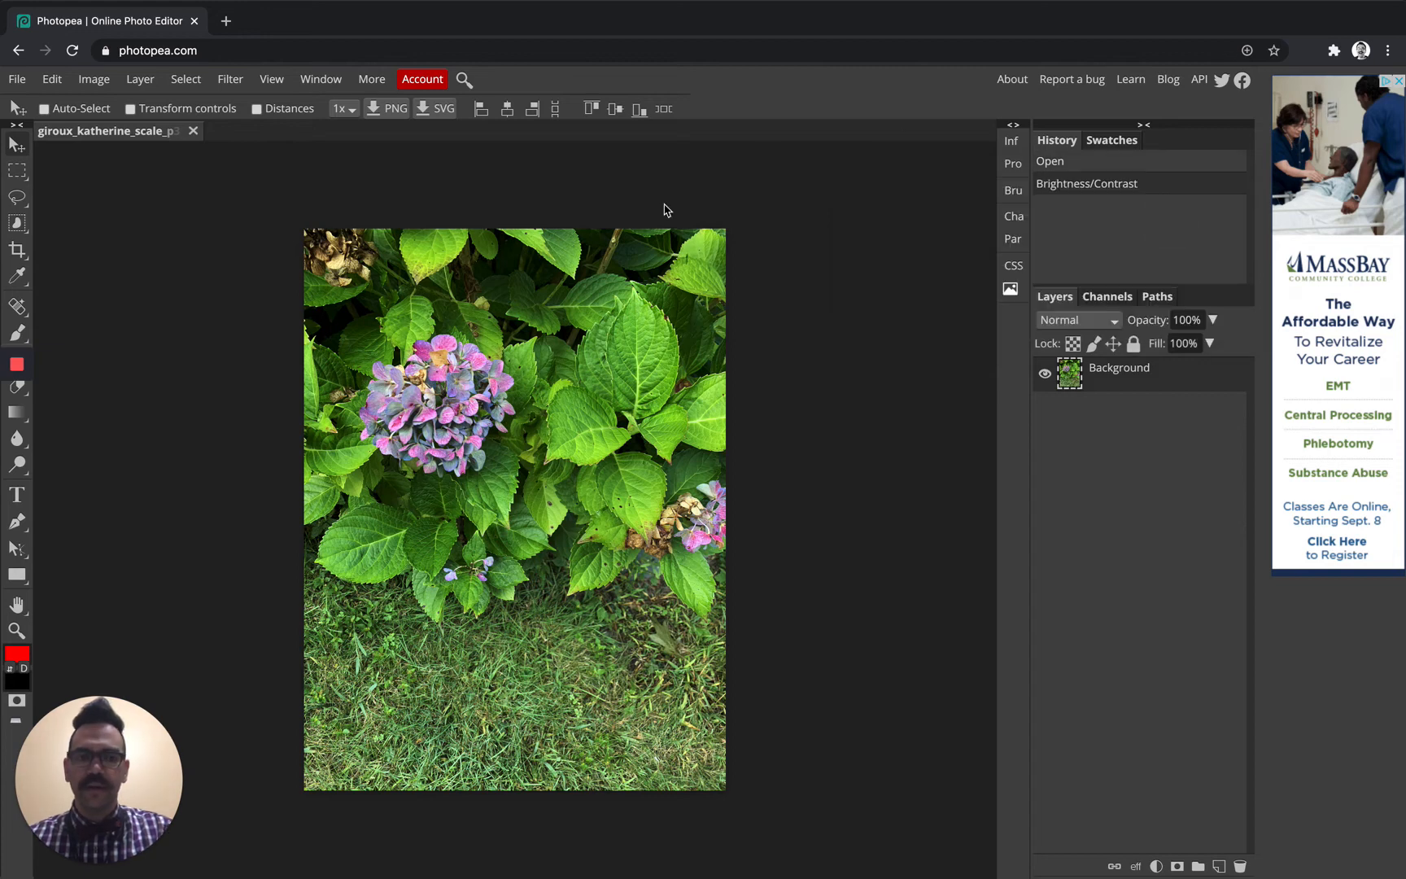
# Apply a Vibrance adjustment with vibrance 15 and saturation 15
pyautogui.click(107, 84)
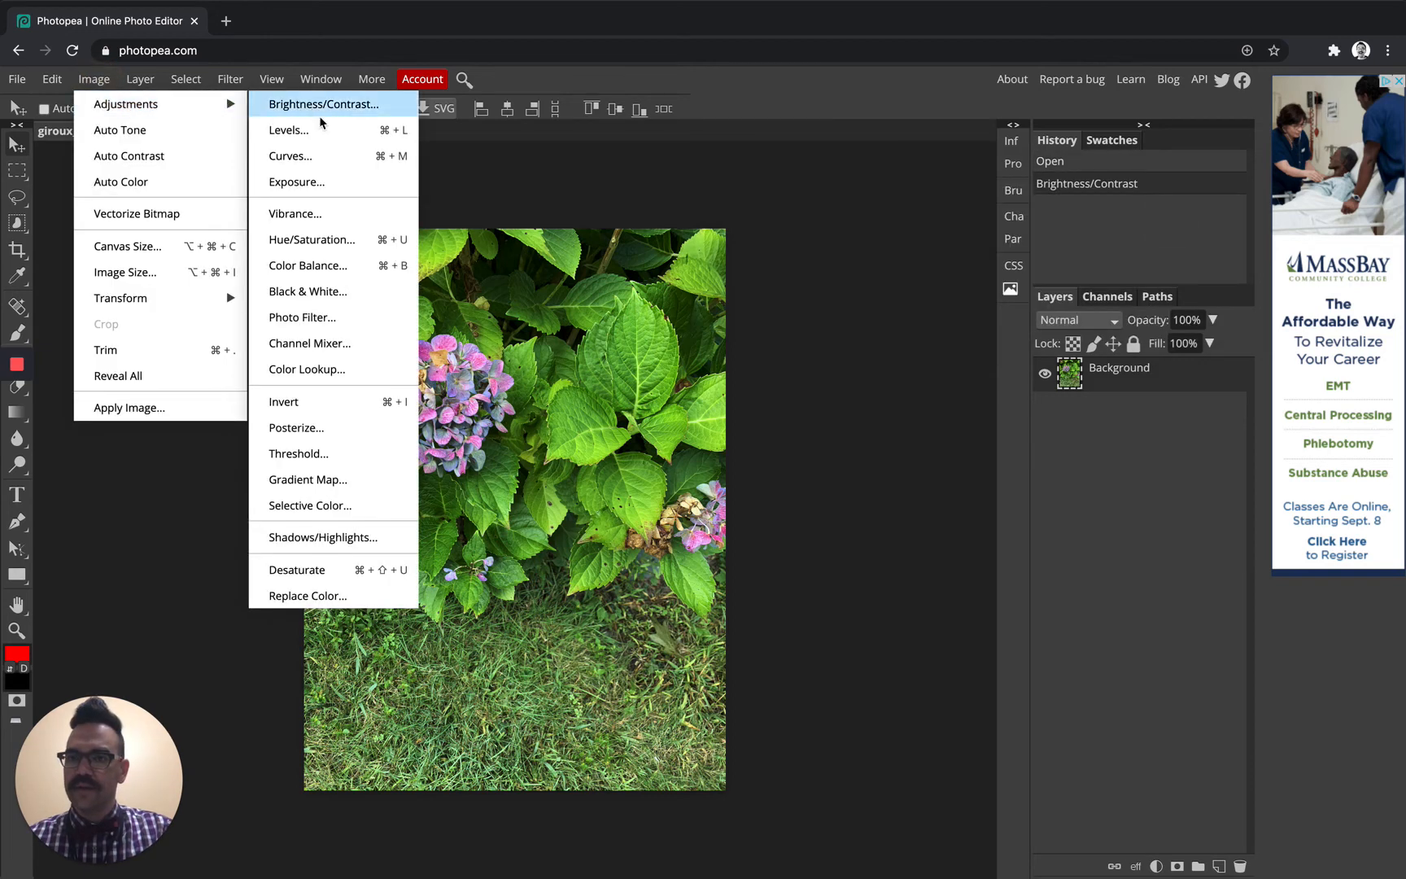
pyautogui.click(317, 215)
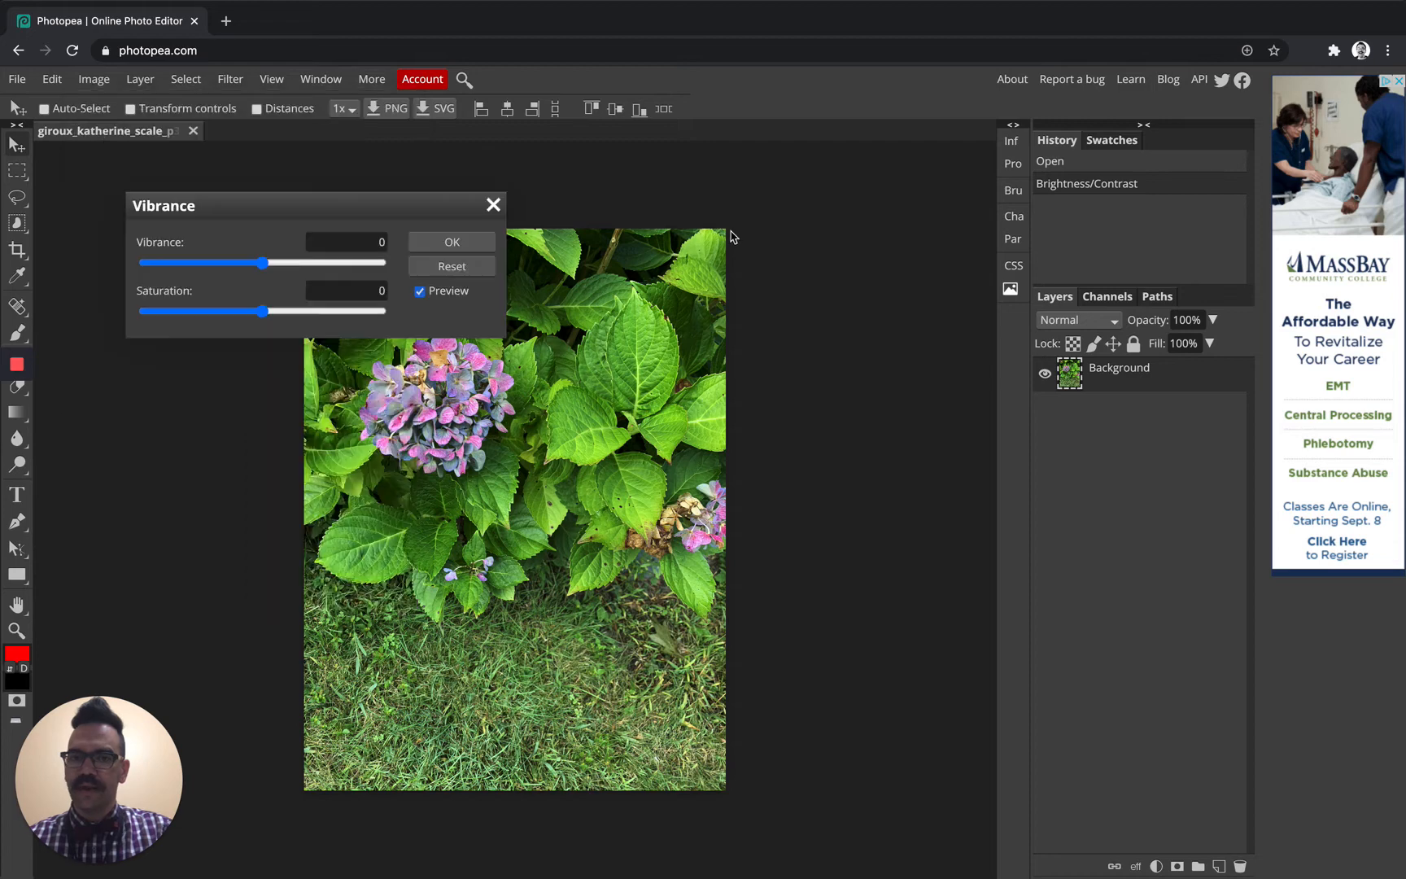
pyautogui.moveTo(385, 211); pyautogui.dragTo(1171, 202)
pyautogui.moveTo(1073, 188); pyautogui.dragTo(962, 196)
pyautogui.moveTo(944, 253); pyautogui.dragTo(960, 305)
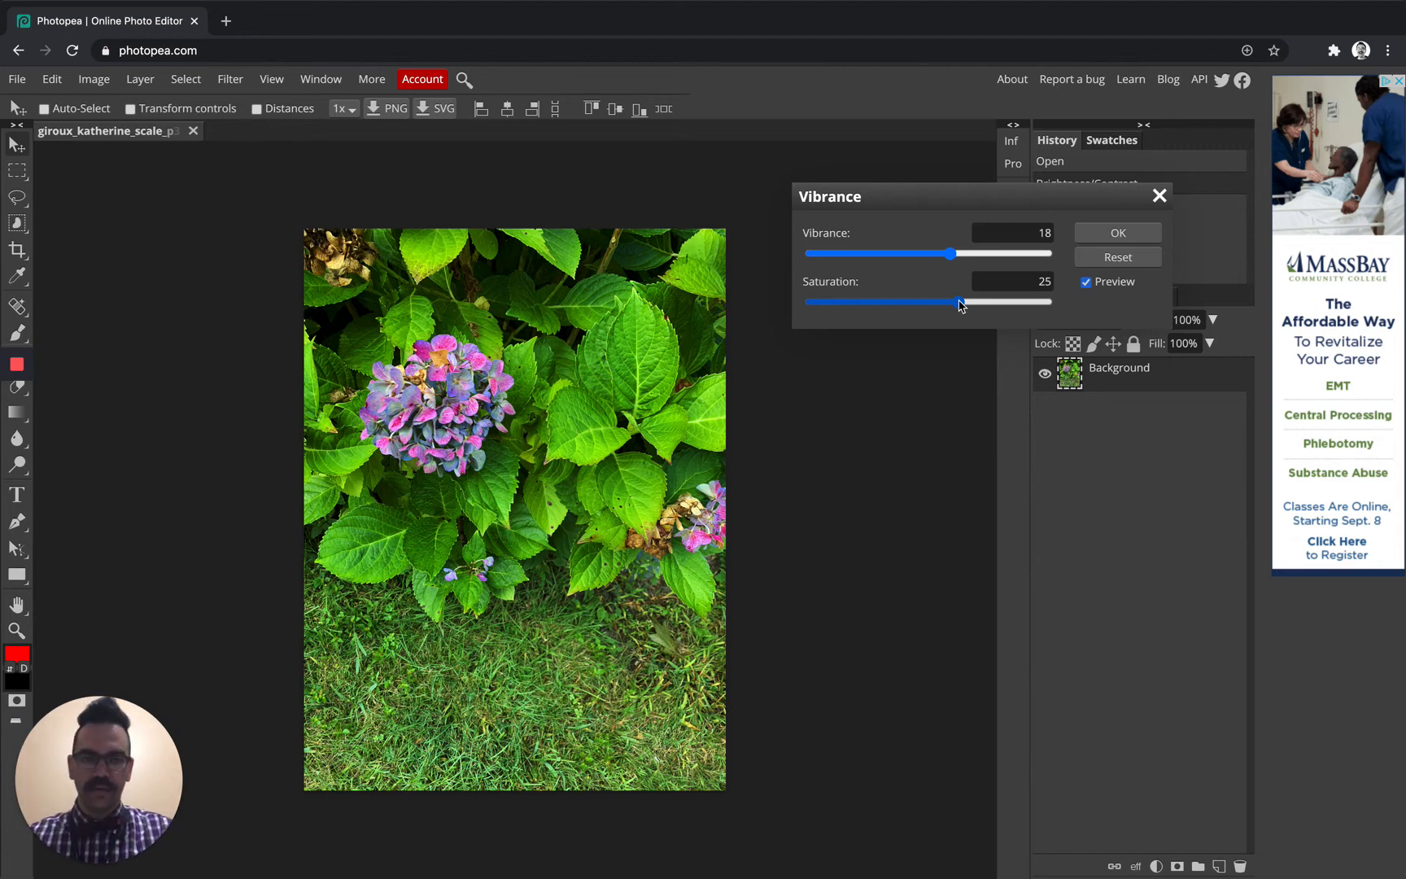
pyautogui.moveTo(950, 253); pyautogui.dragTo(943, 254)
pyautogui.moveTo(960, 303); pyautogui.dragTo(948, 307)
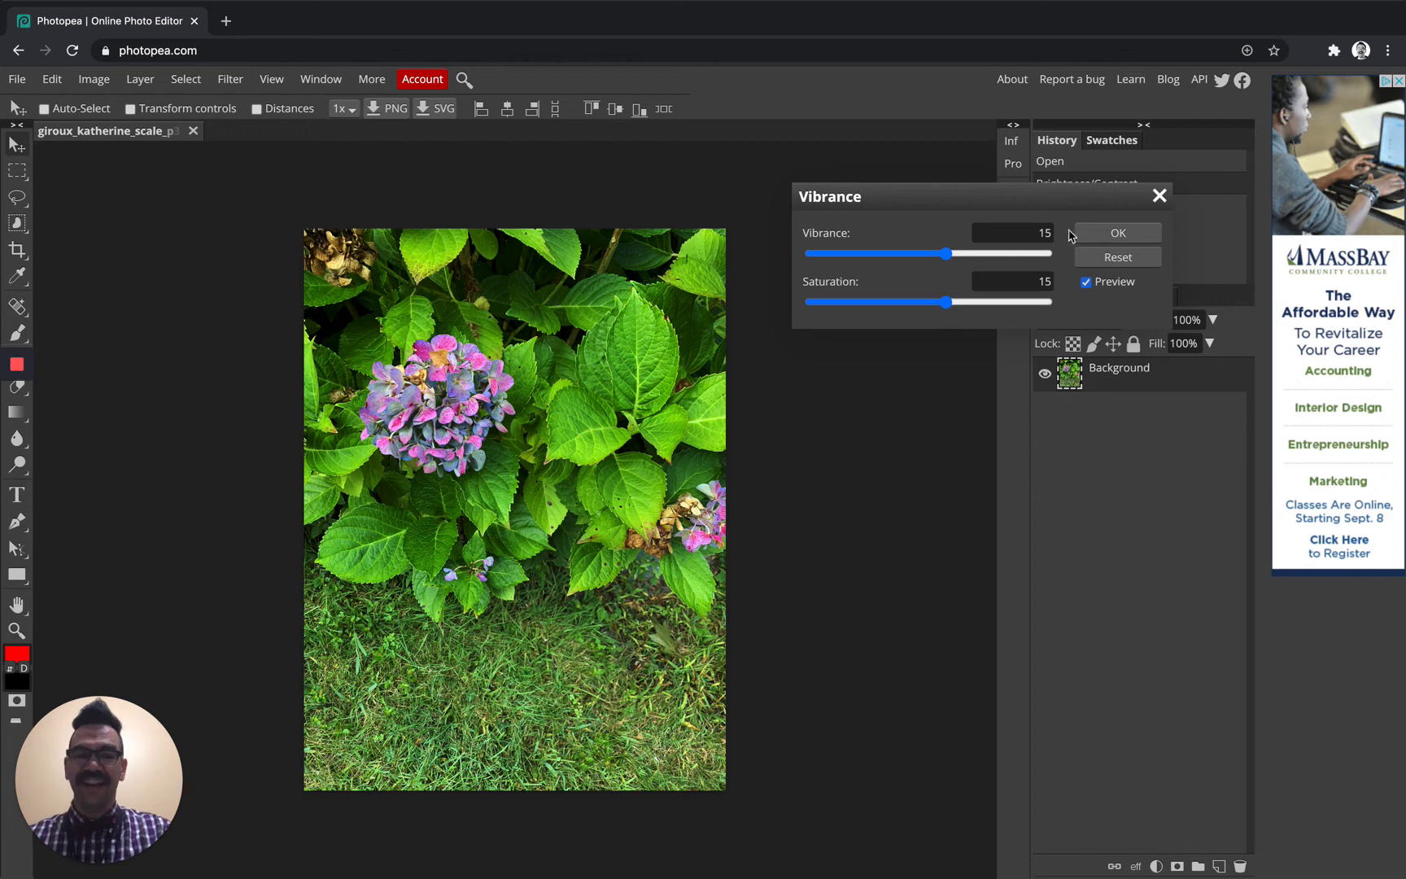
pyautogui.click(1114, 234)
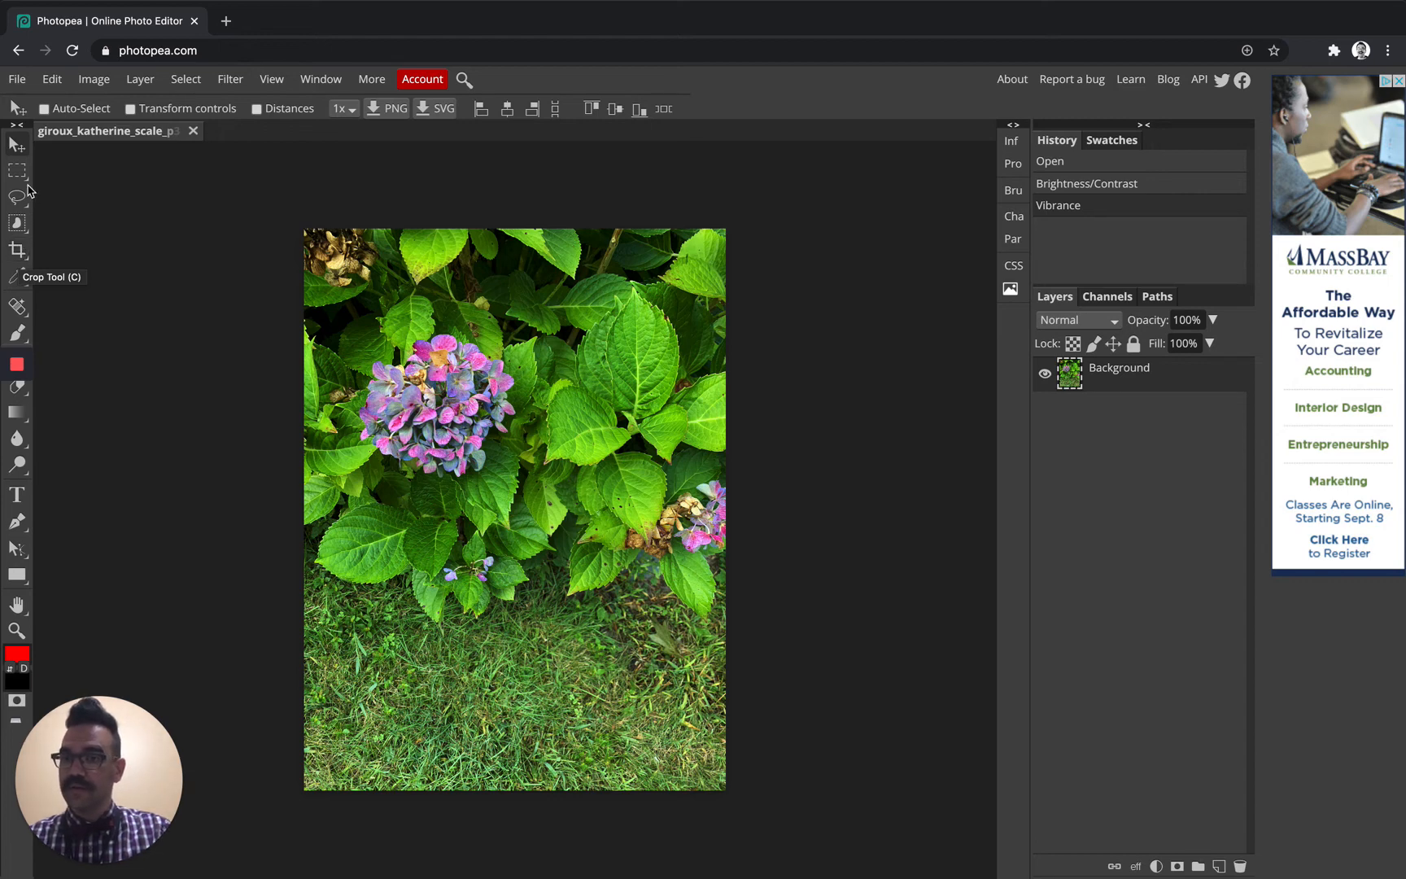
# Crop the photo to the flower and leaves, trimming the edges and some grass
pyautogui.click(18, 250)
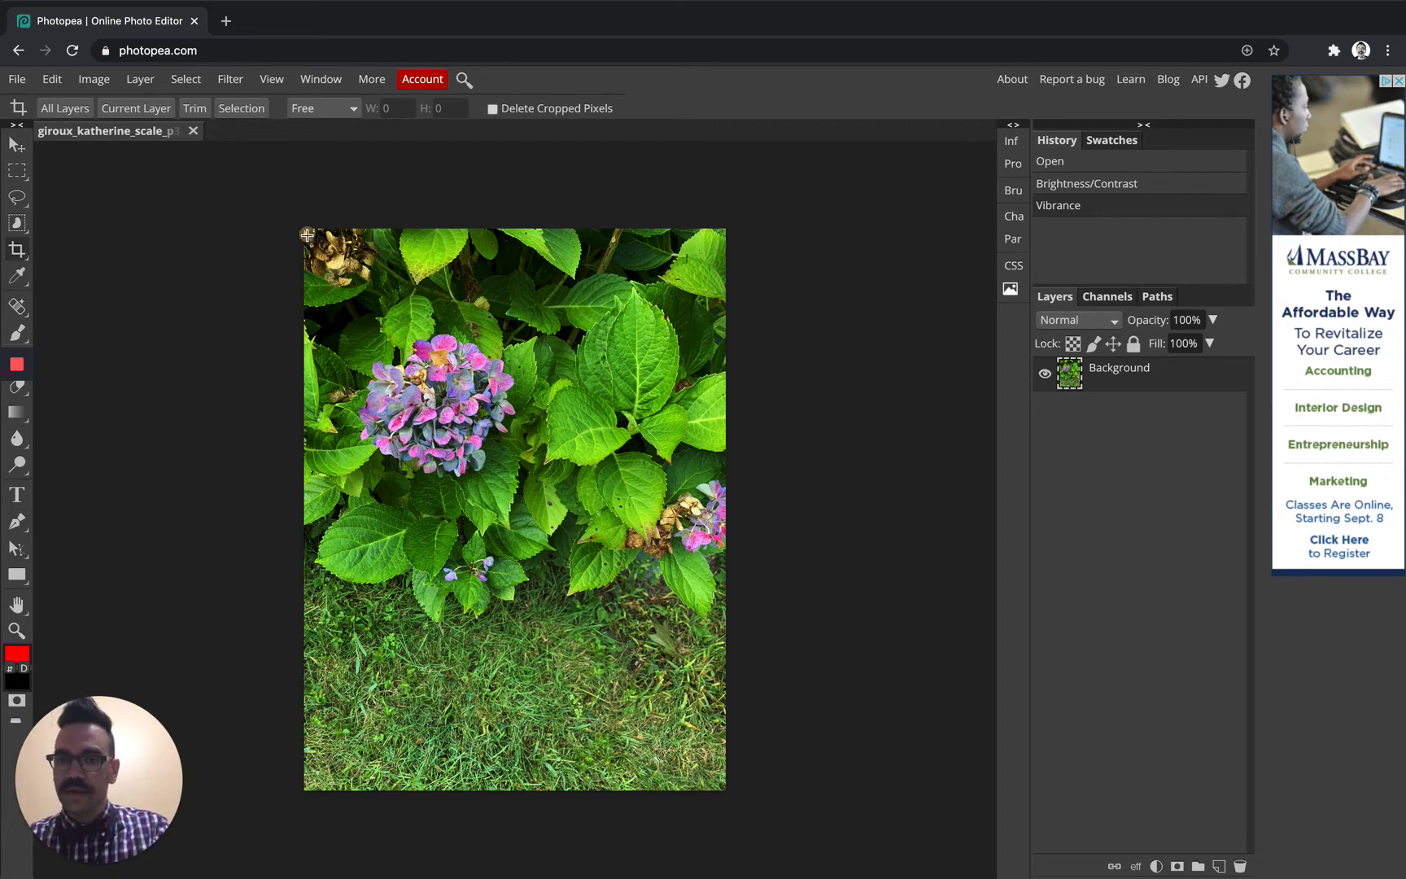
pyautogui.moveTo(308, 232); pyautogui.dragTo(652, 736)
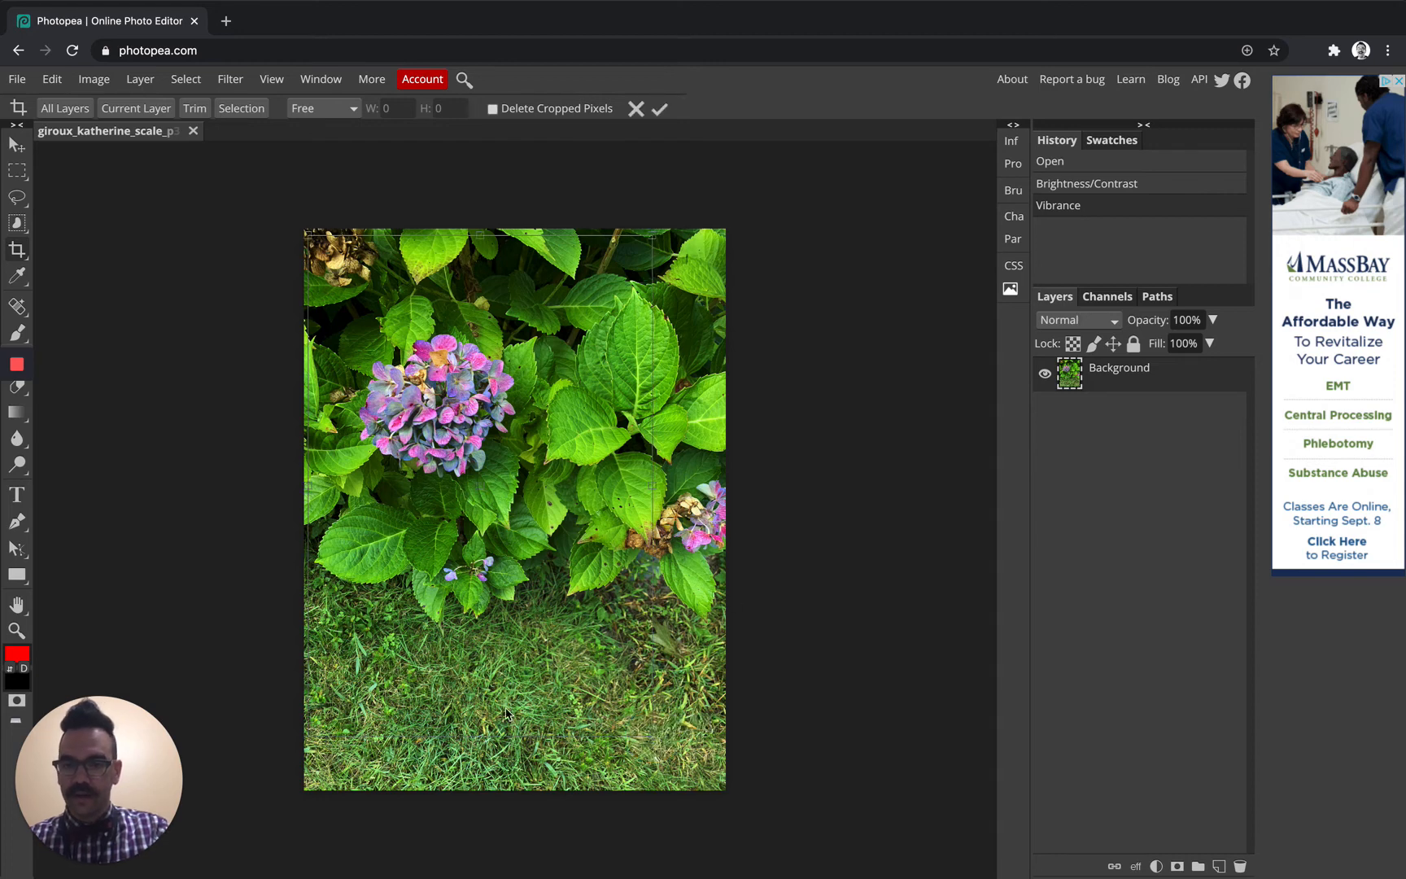
pyautogui.click(659, 109)
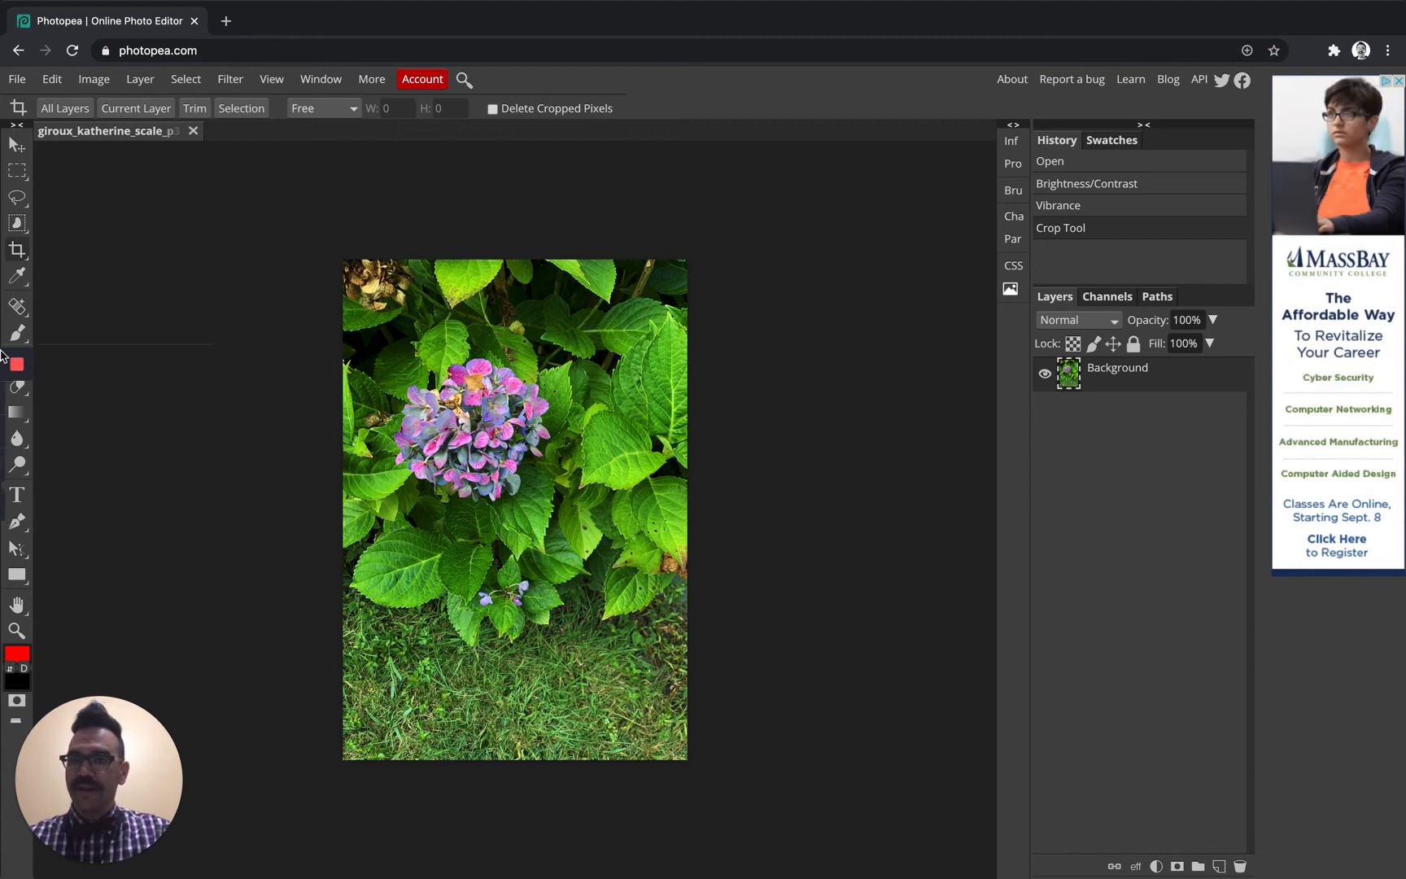
# Export the cropped hydrangea photo as a 70%-quality JPG saved to the Desktop
pyautogui.click(16, 79)
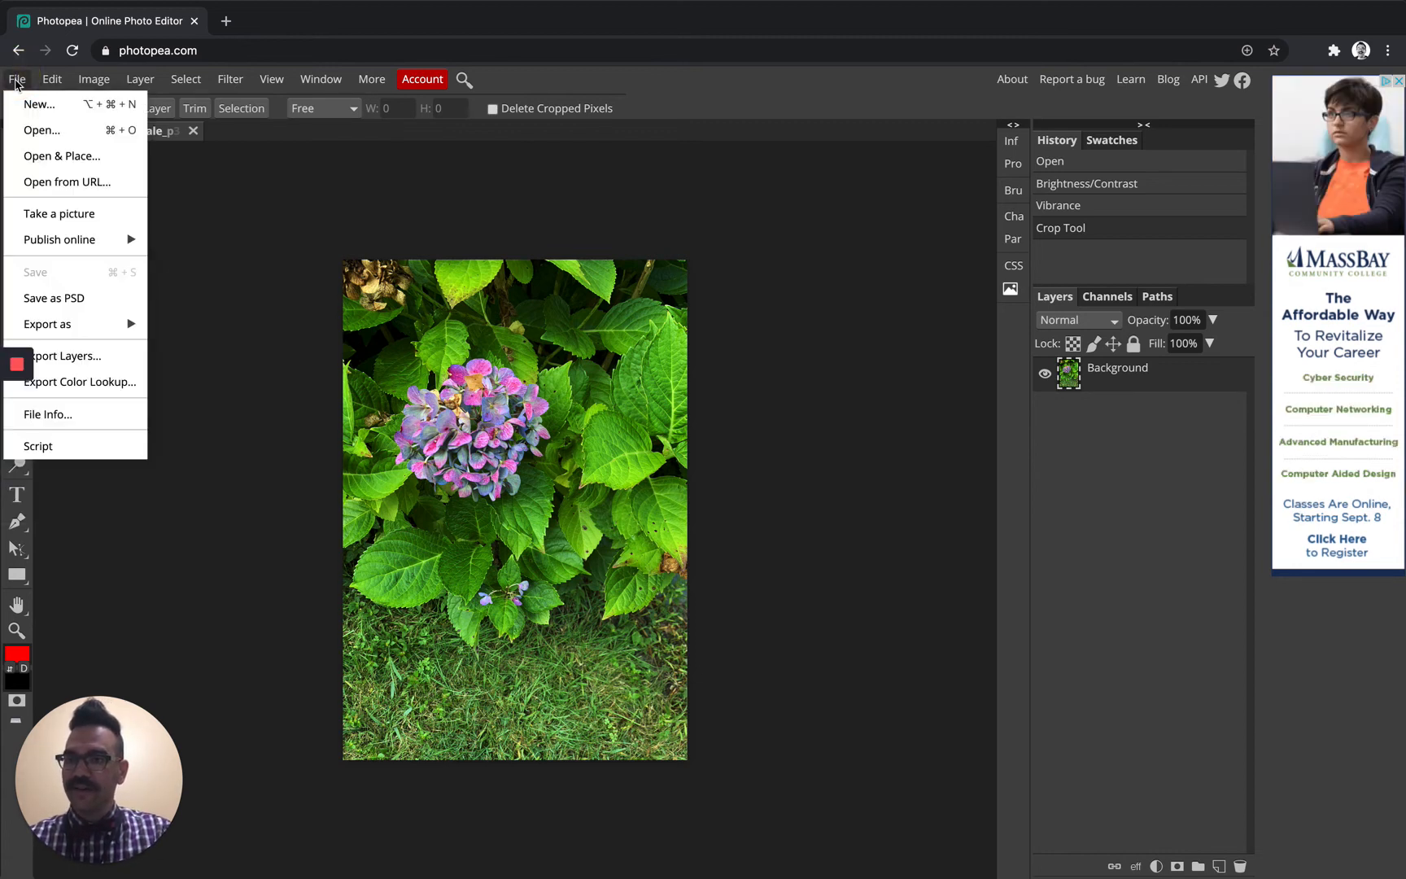
pyautogui.moveTo(104, 338)
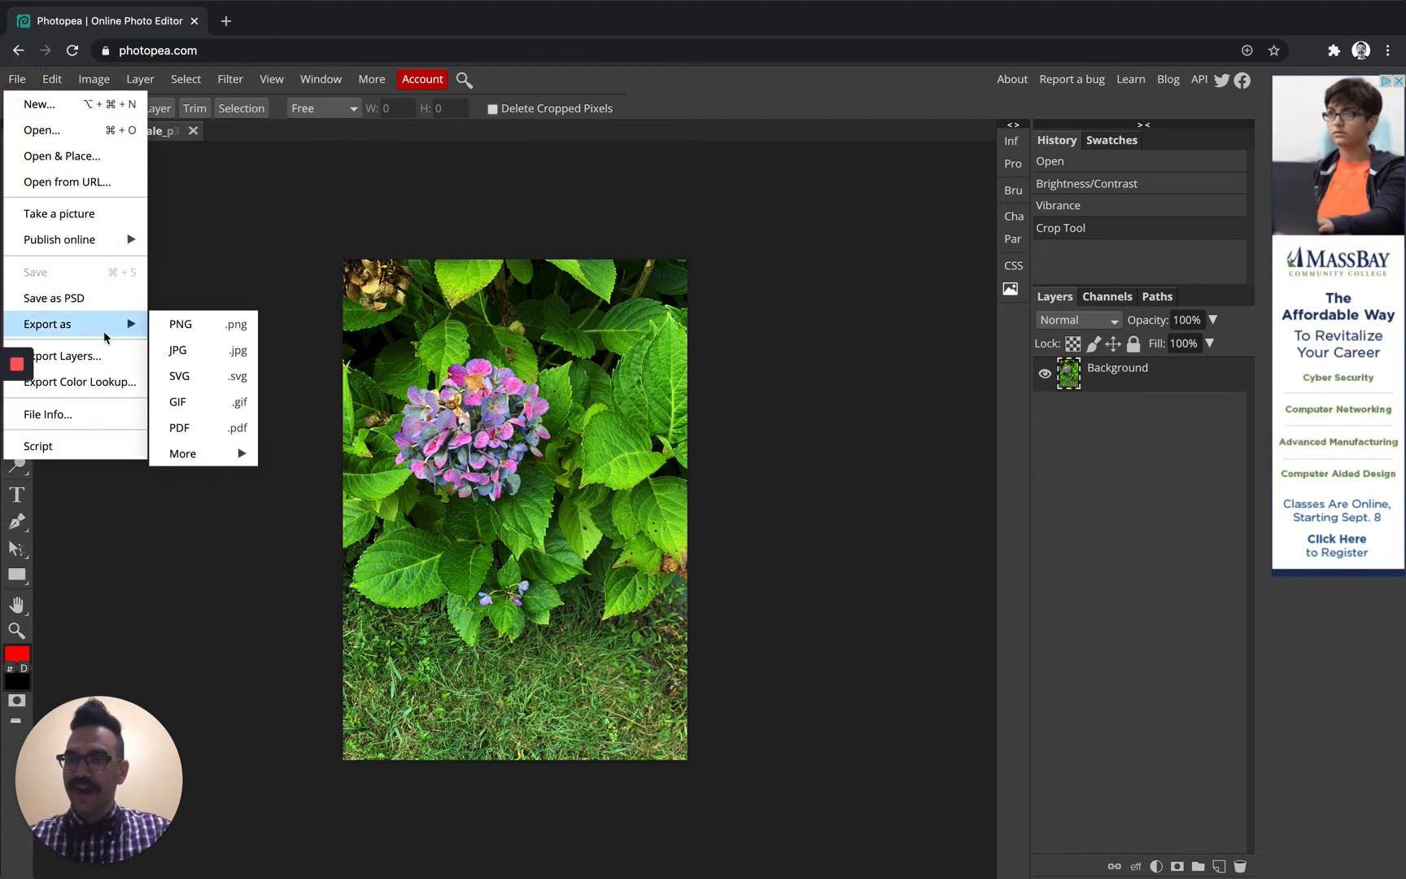
pyautogui.click(217, 356)
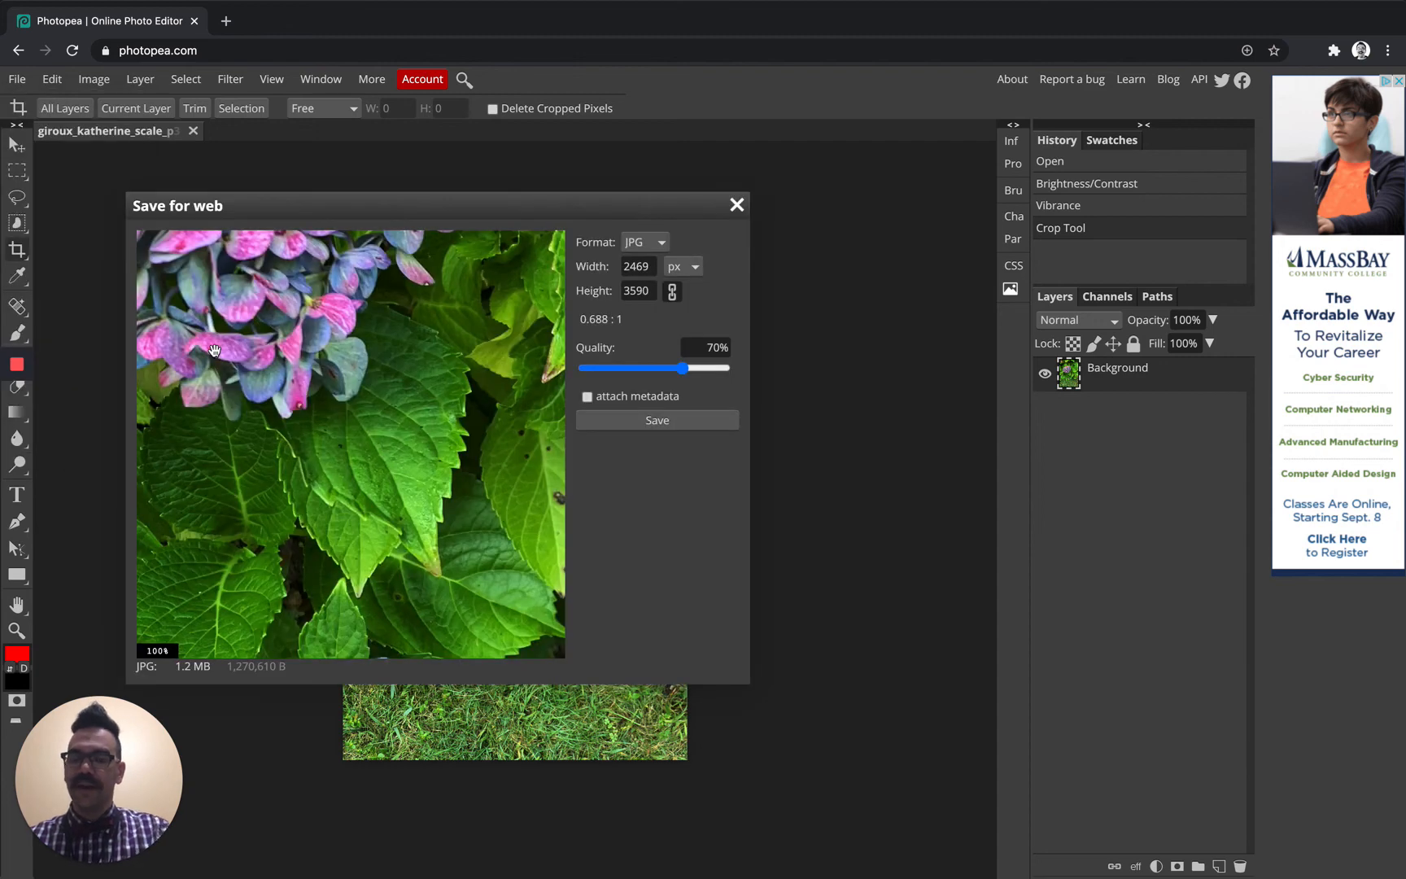
pyautogui.click(672, 425)
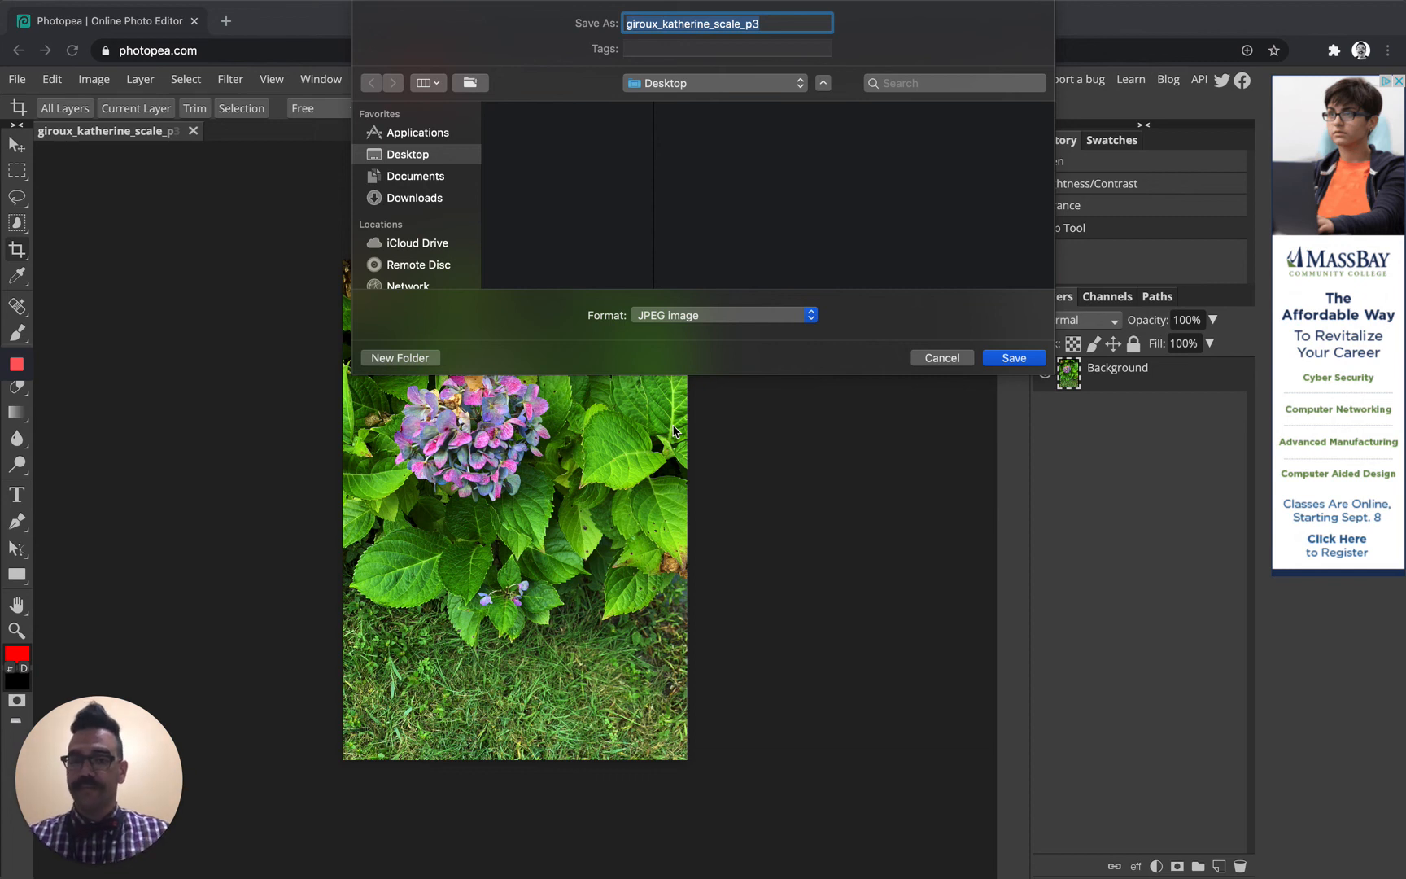
pyautogui.click(1013, 358)
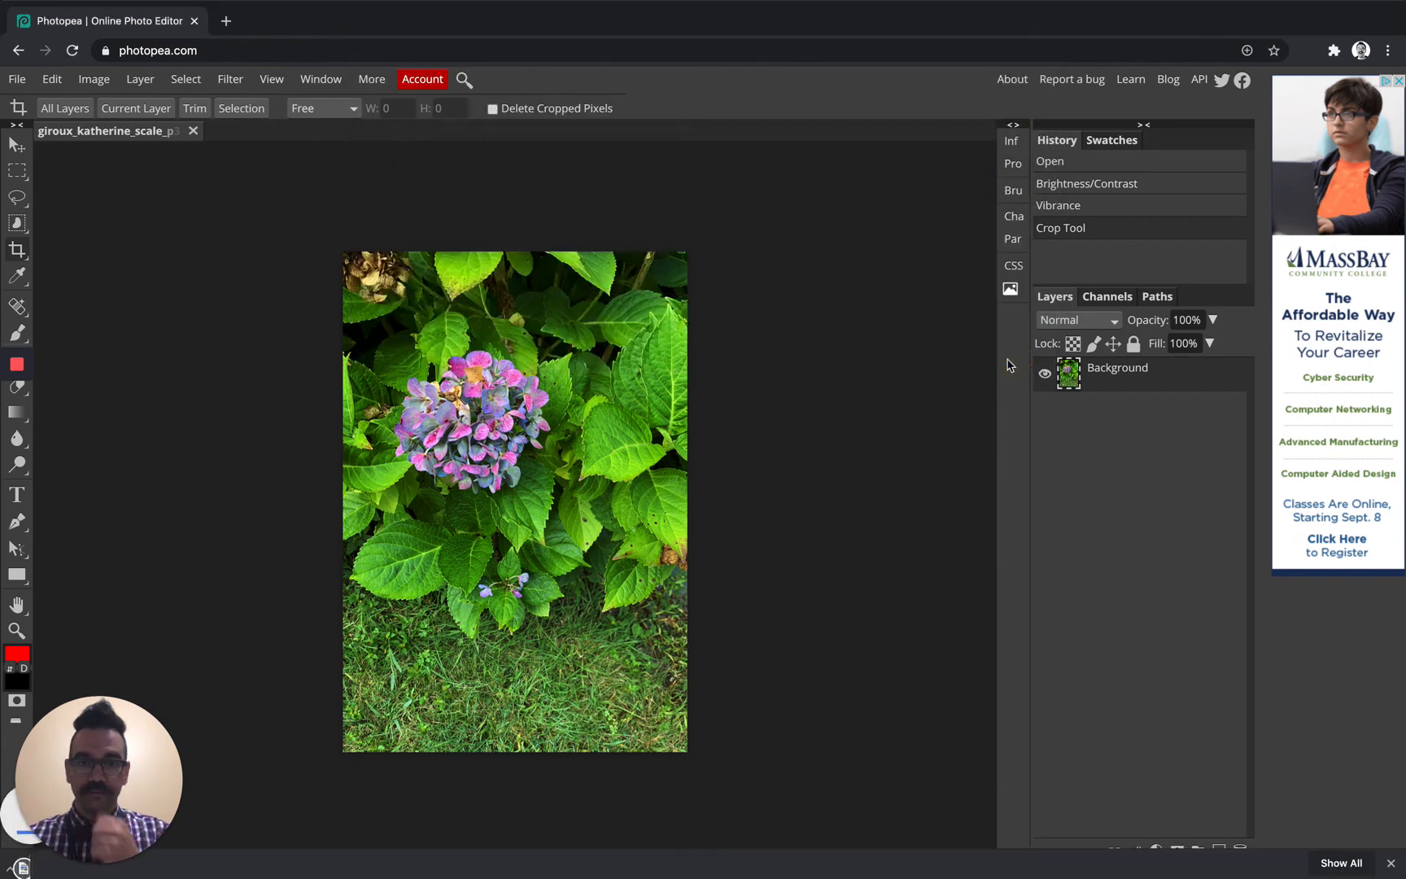